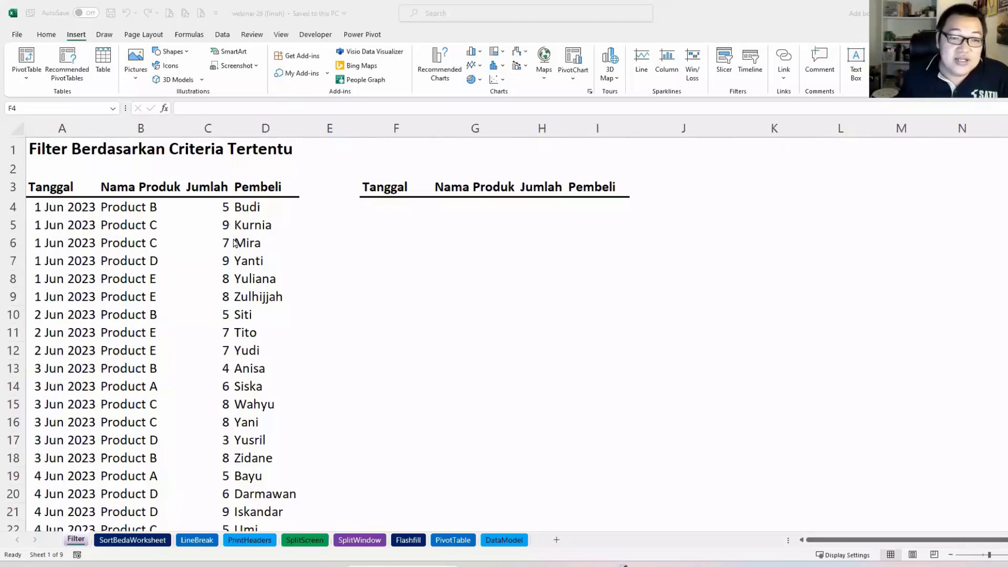
{"action": "left_click", "coordinate": [198, 200]}
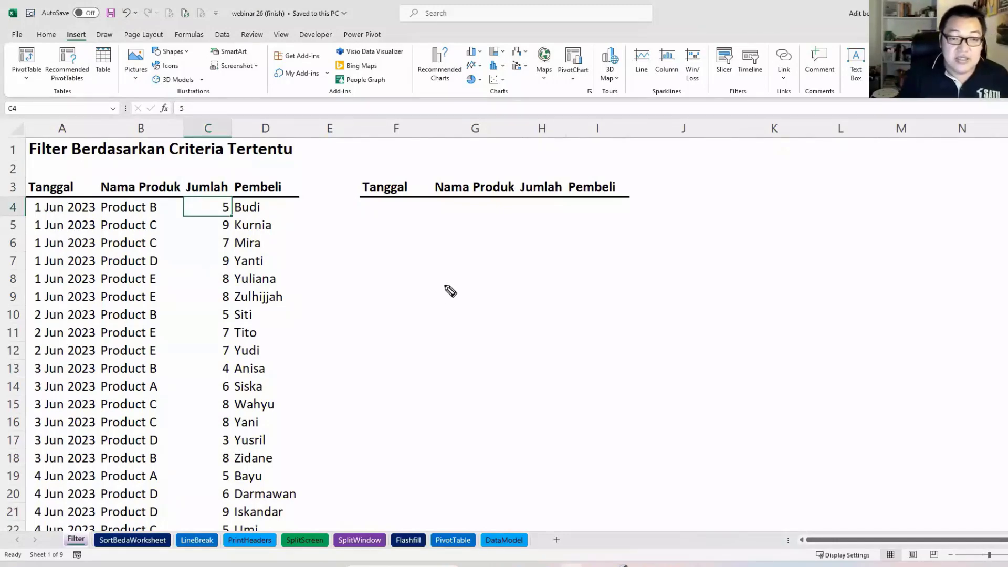
{"action": "mouse_move", "coordinate": [425, 246]}
{"action": "left_mouse_down"}
{"action": "mouse_move", "coordinate": [424, 352]}
{"action": "mouse_move", "coordinate": [498, 240]}
{"action": "mouse_move", "coordinate": [503, 353]}
{"action": "left_mouse_up"}
{"action": "left_click_drag", "start_coordinate": [420, 358], "coordinate": [483, 353]}
{"action": "mouse_move", "coordinate": [449, 289]}
{"action": "left_mouse_down"}
{"action": "mouse_move", "coordinate": [444, 300]}
{"action": "mouse_move", "coordinate": [458, 309]}
{"action": "left_mouse_up"}
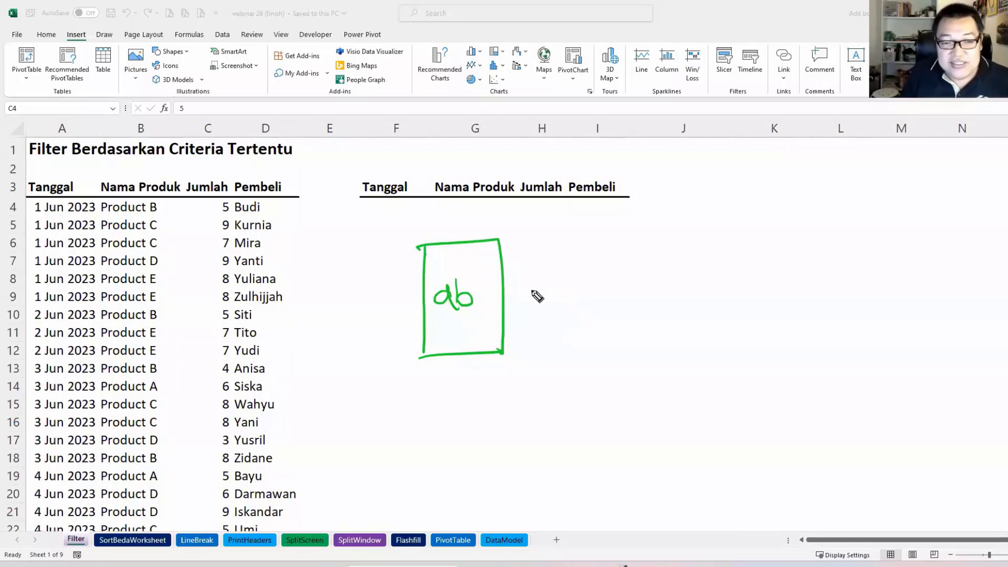
{"action": "mouse_move", "coordinate": [513, 290]}
{"action": "left_mouse_down"}
{"action": "mouse_move", "coordinate": [549, 290]}
{"action": "mouse_move", "coordinate": [535, 299]}
{"action": "left_mouse_up"}
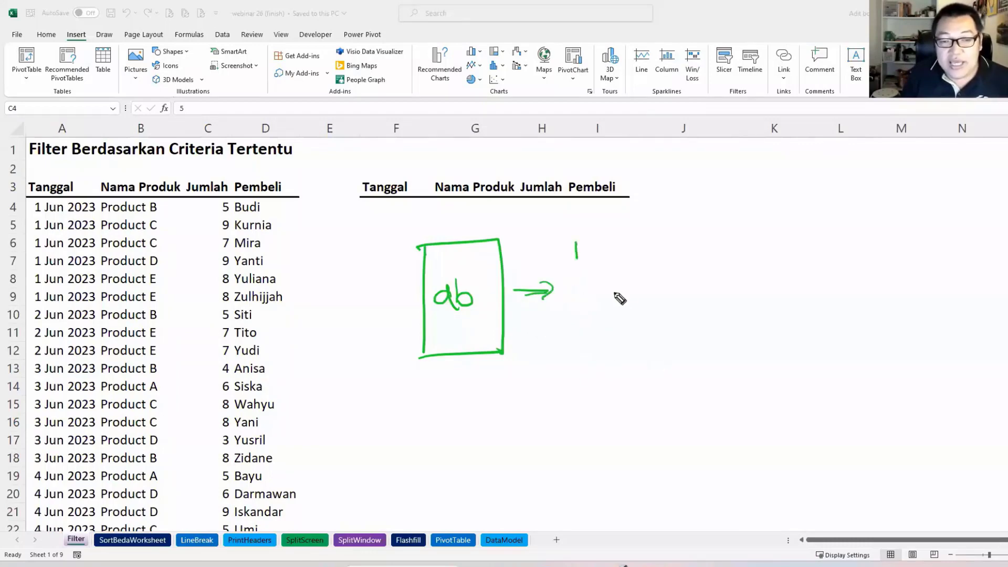
{"action": "left_click_drag", "start_coordinate": [577, 242], "coordinate": [657, 360]}
{"action": "mouse_move", "coordinate": [577, 243]}
{"action": "left_mouse_down"}
{"action": "mouse_move", "coordinate": [608, 238]}
{"action": "mouse_move", "coordinate": [656, 360]}
{"action": "left_mouse_up"}
{"action": "mouse_move", "coordinate": [591, 294]}
{"action": "left_mouse_down"}
{"action": "mouse_move", "coordinate": [584, 308]}
{"action": "mouse_move", "coordinate": [627, 307]}
{"action": "left_mouse_up"}
{"action": "left_click_drag", "start_coordinate": [631, 297], "coordinate": [642, 304]}
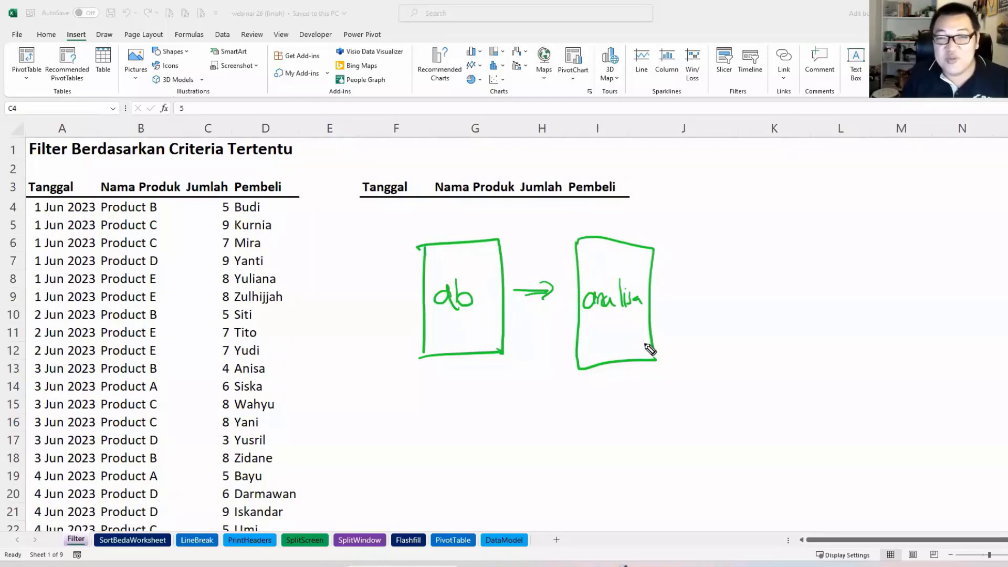
{"action": "left_click_drag", "start_coordinate": [672, 302], "coordinate": [699, 301]}
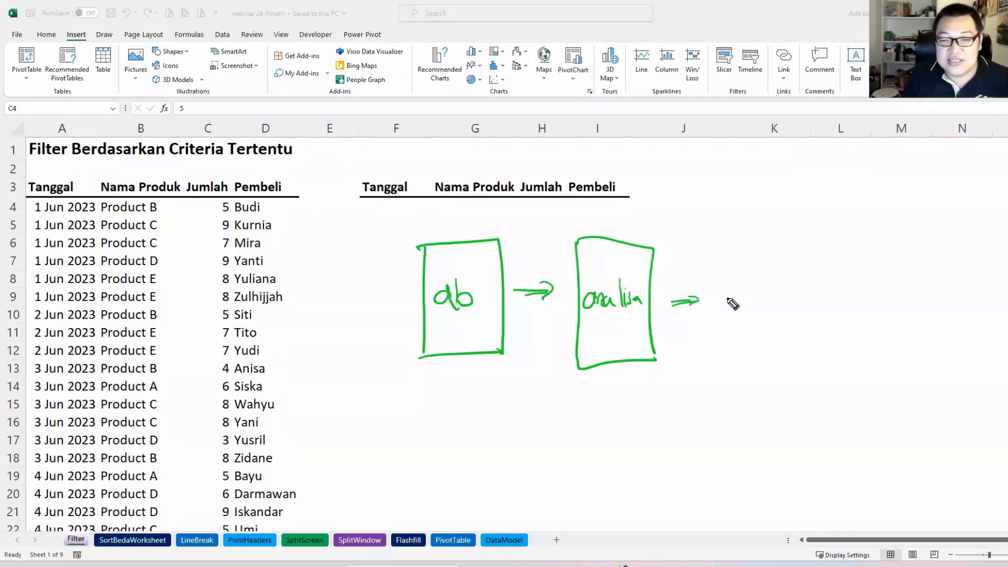
{"action": "left_click_drag", "start_coordinate": [722, 261], "coordinate": [801, 337]}
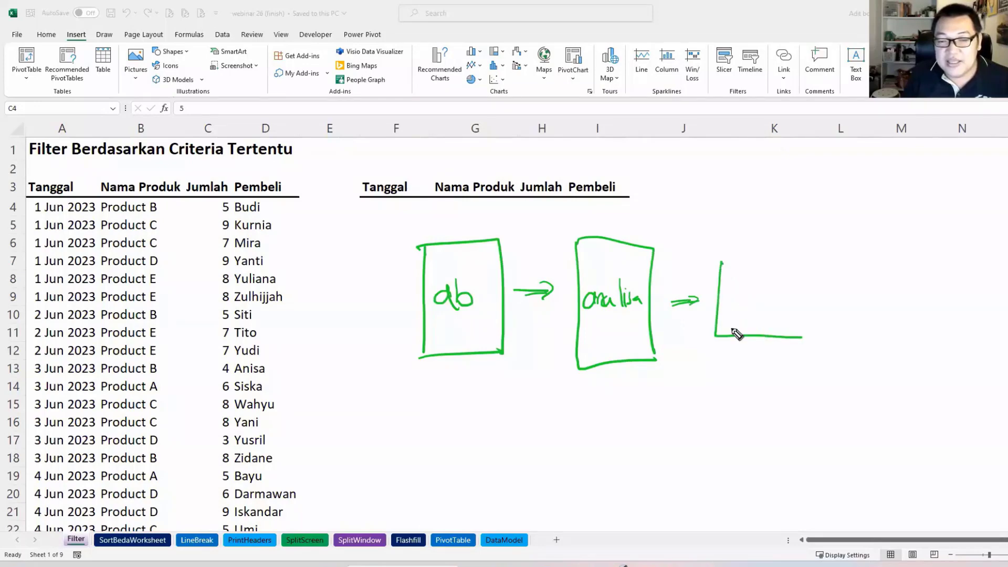
{"action": "mouse_move", "coordinate": [732, 331]}
{"action": "left_mouse_down"}
{"action": "mouse_move", "coordinate": [743, 330]}
{"action": "mouse_move", "coordinate": [756, 274]}
{"action": "mouse_move", "coordinate": [766, 333]}
{"action": "mouse_move", "coordinate": [802, 339]}
{"action": "left_mouse_up"}
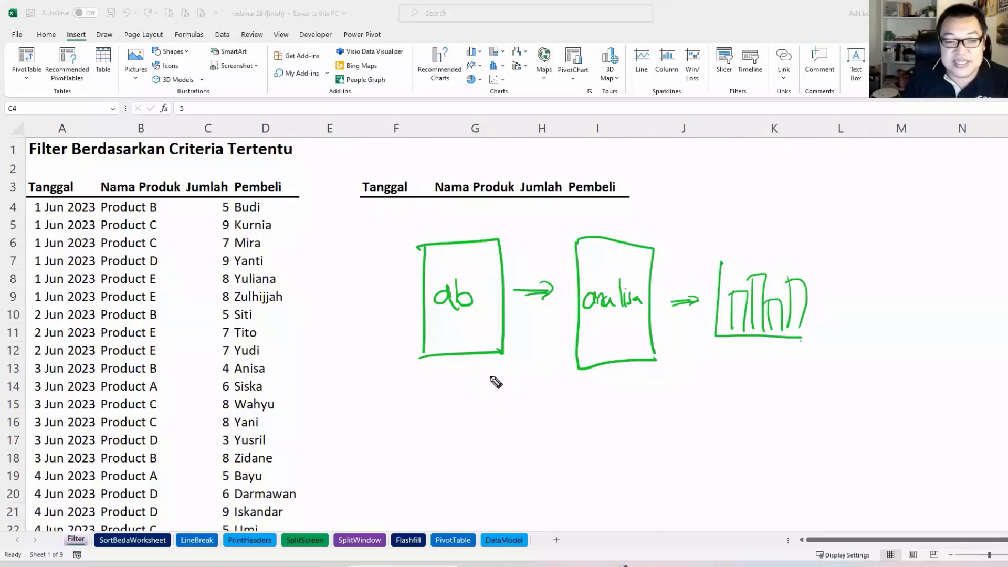
{"action": "mouse_move", "coordinate": [471, 402]}
{"action": "left_mouse_down"}
{"action": "mouse_move", "coordinate": [501, 389]}
{"action": "mouse_move", "coordinate": [540, 412]}
{"action": "mouse_move", "coordinate": [534, 406]}
{"action": "left_mouse_up"}
{"action": "left_click_drag", "start_coordinate": [604, 392], "coordinate": [668, 401]}
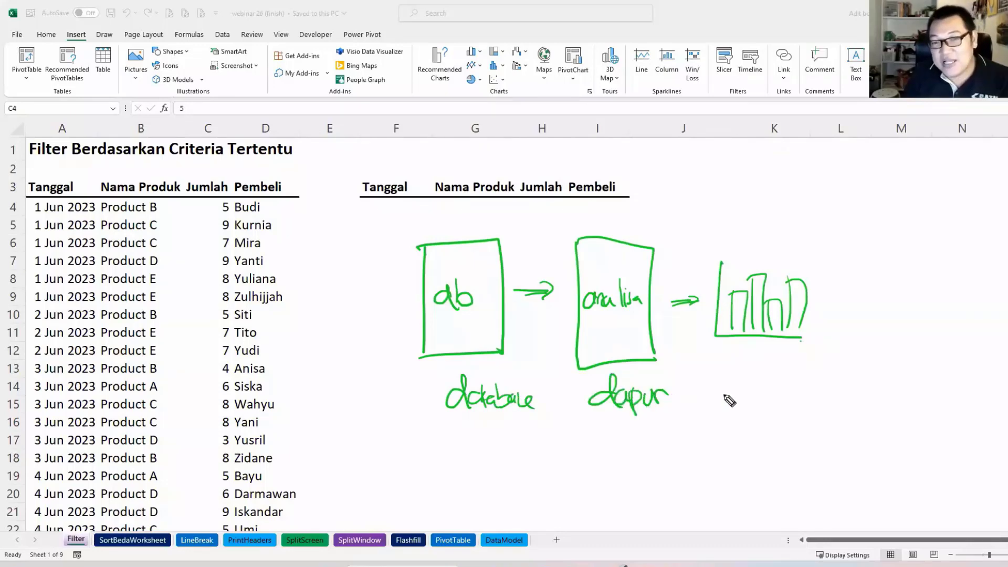
{"action": "mouse_move", "coordinate": [729, 396]}
{"action": "left_mouse_down"}
{"action": "mouse_move", "coordinate": [756, 402]}
{"action": "mouse_move", "coordinate": [793, 388]}
{"action": "mouse_move", "coordinate": [850, 402]}
{"action": "left_mouse_up"}
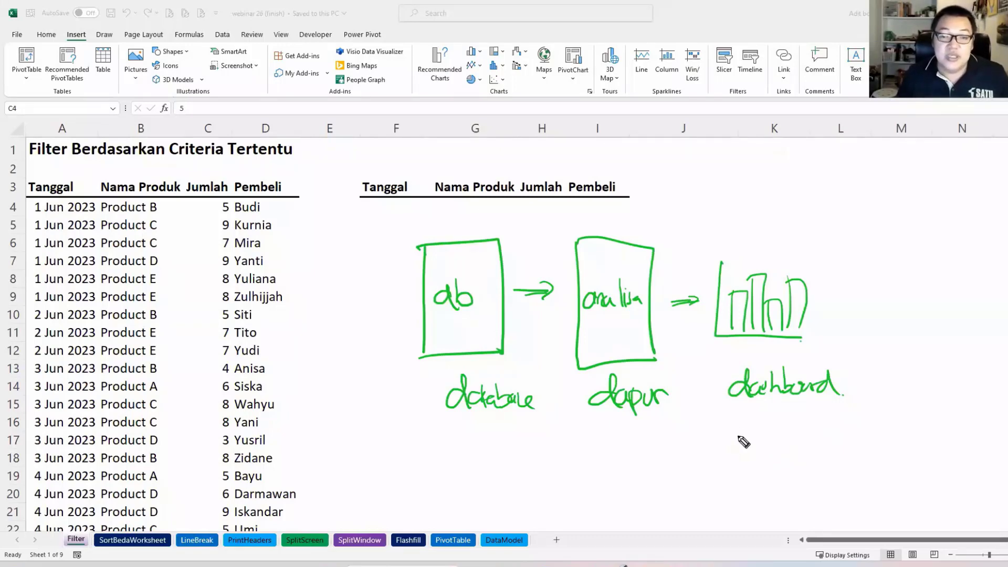
{"action": "key", "text": "Escape"}
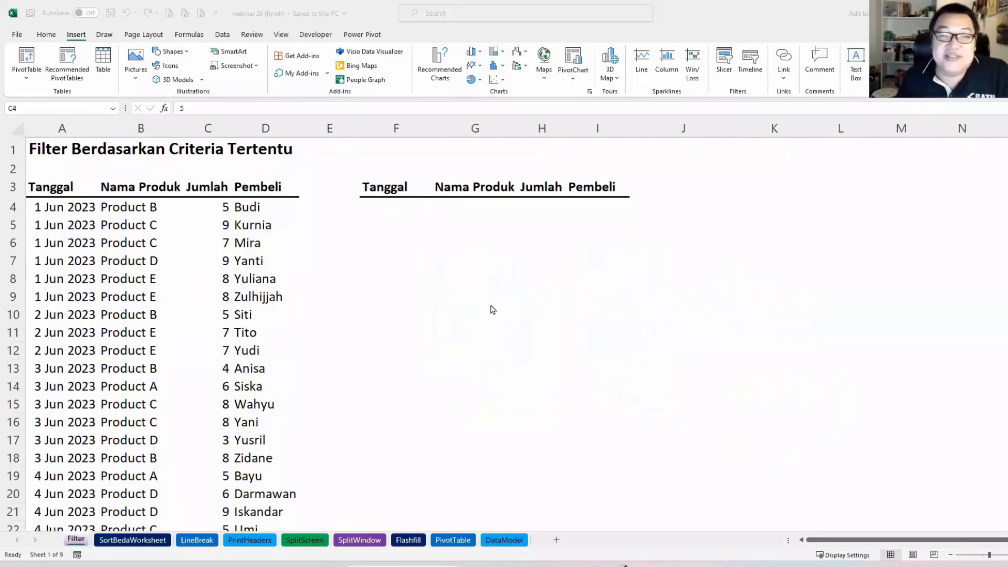
- Turn on AutoFilter for the sales table that has Tanggal, Nama Produk, Jumlah and Pembeli headers
{"action": "left_click", "coordinate": [192, 218]}
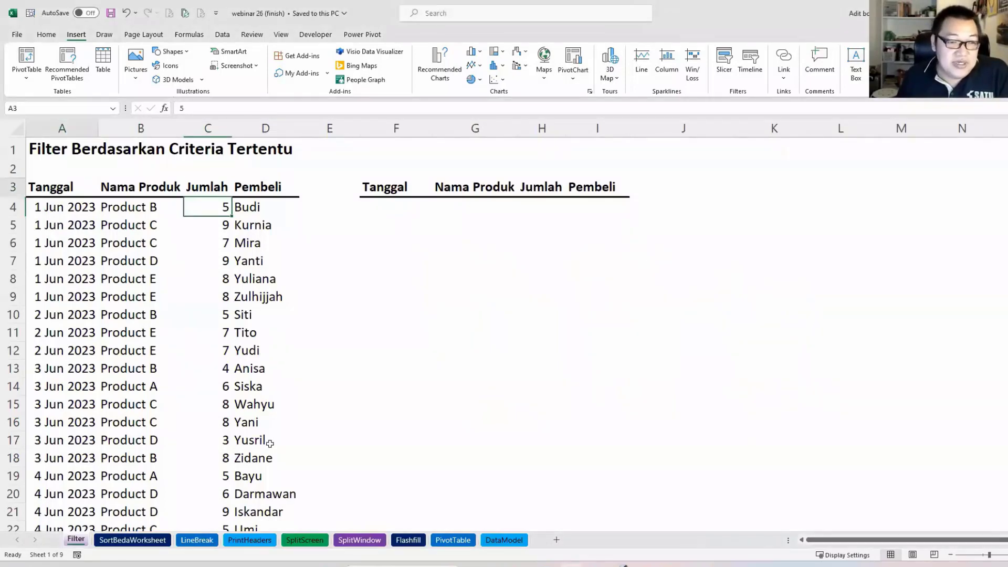
{"action": "left_click_drag", "start_coordinate": [62, 187], "coordinate": [270, 444]}
{"action": "left_click", "coordinate": [165, 274]}
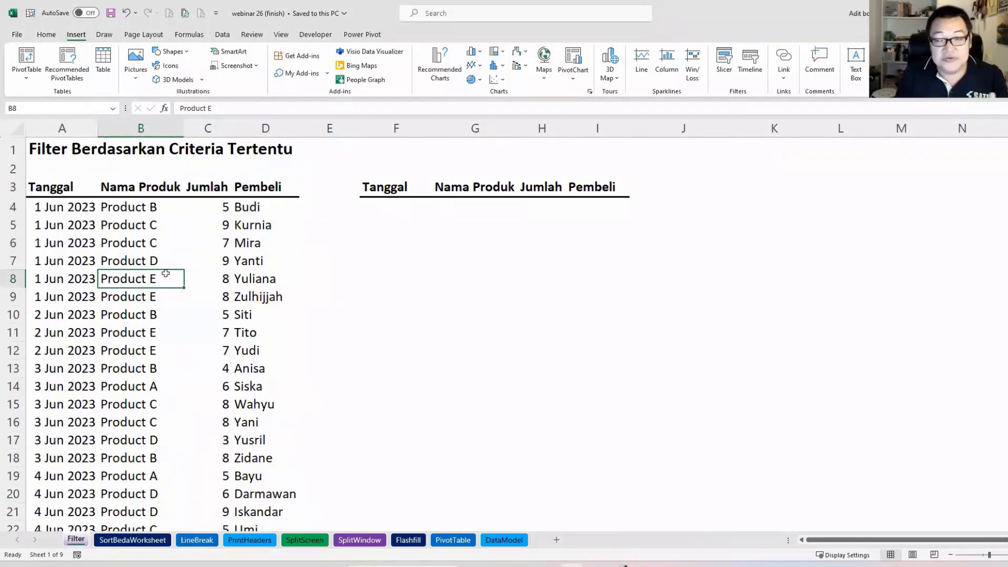
{"action": "key", "text": "ctrl+shift+l"}
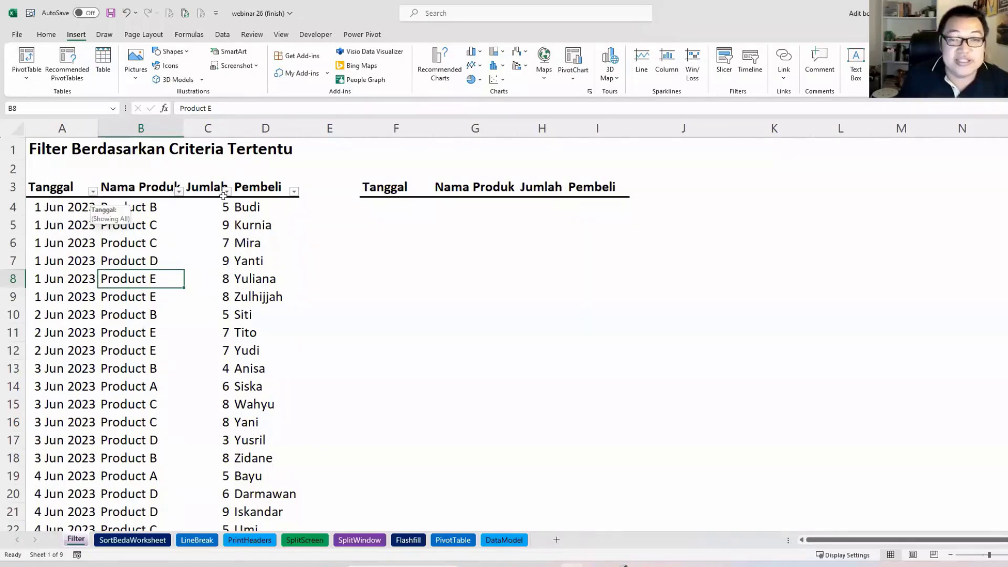
- Filter the Nama Produk column to Product B only and widen the Tanggal column so its dates fit
{"action": "left_click", "coordinate": [179, 192]}
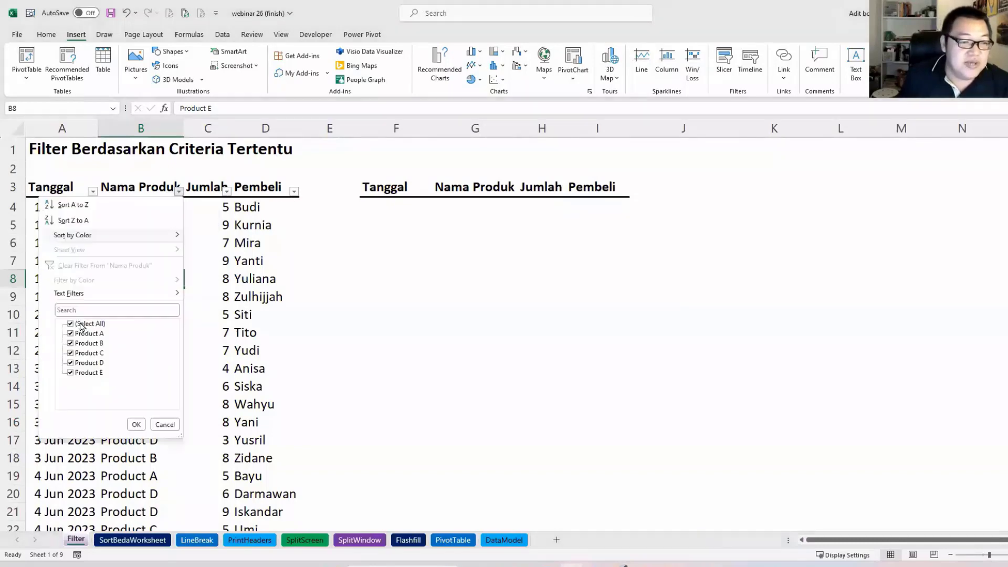
{"action": "left_click", "coordinate": [81, 324]}
{"action": "left_click", "coordinate": [80, 343]}
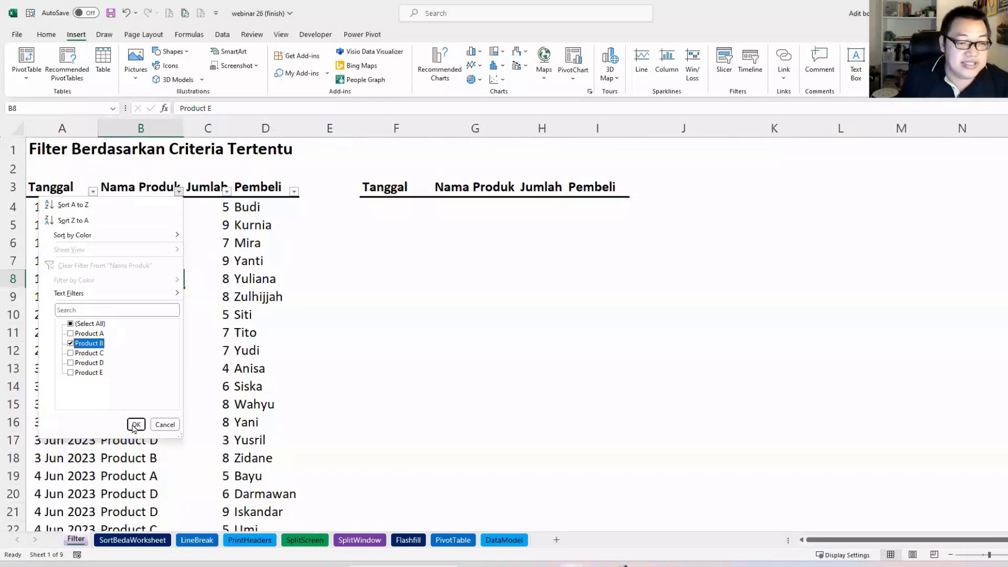
{"action": "left_click", "coordinate": [135, 425]}
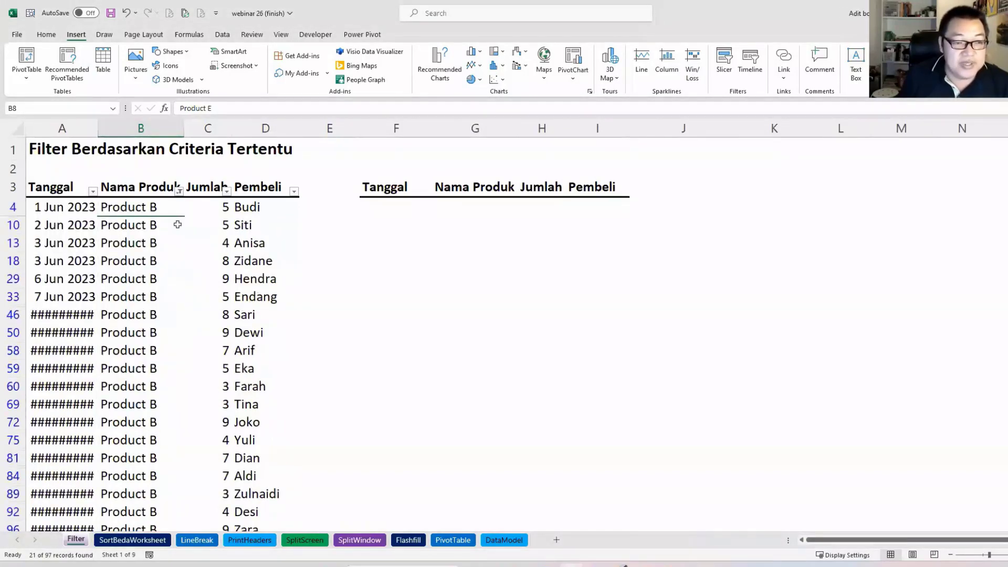
{"action": "double_click", "coordinate": [98, 129]}
{"action": "left_click_drag", "start_coordinate": [299, 125], "coordinate": [153, 128]}
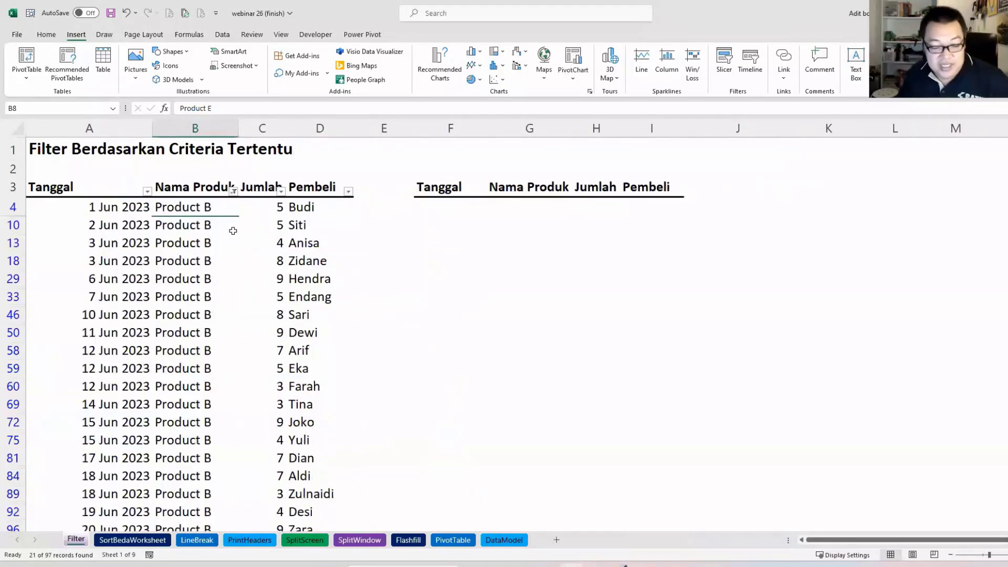
- Undo the Tanggal column width changes and the Product B filter
{"action": "key", "text": "ctrl+z"}
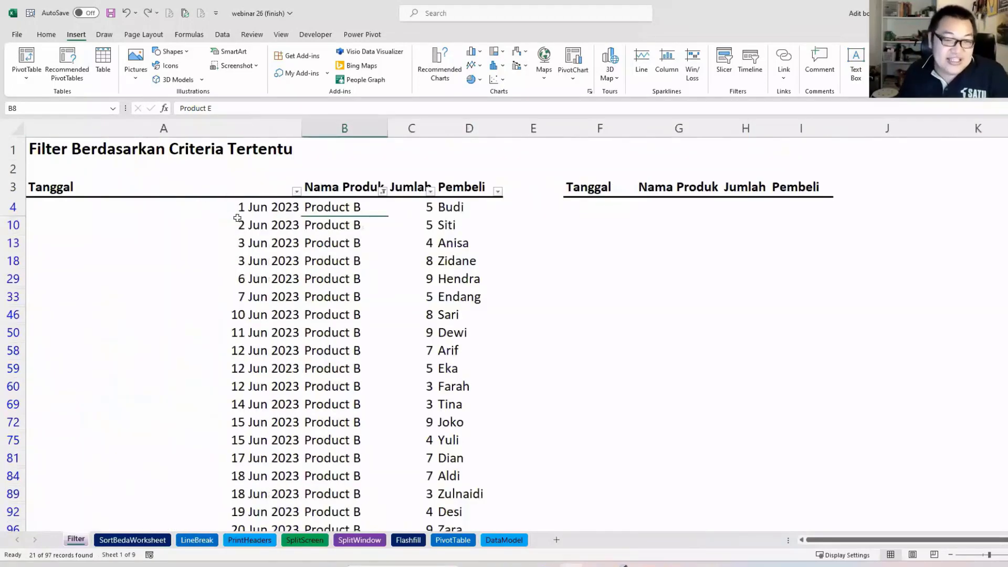
{"action": "key", "text": "ctrl+z"}
{"action": "key", "text": "ctrl+z"}
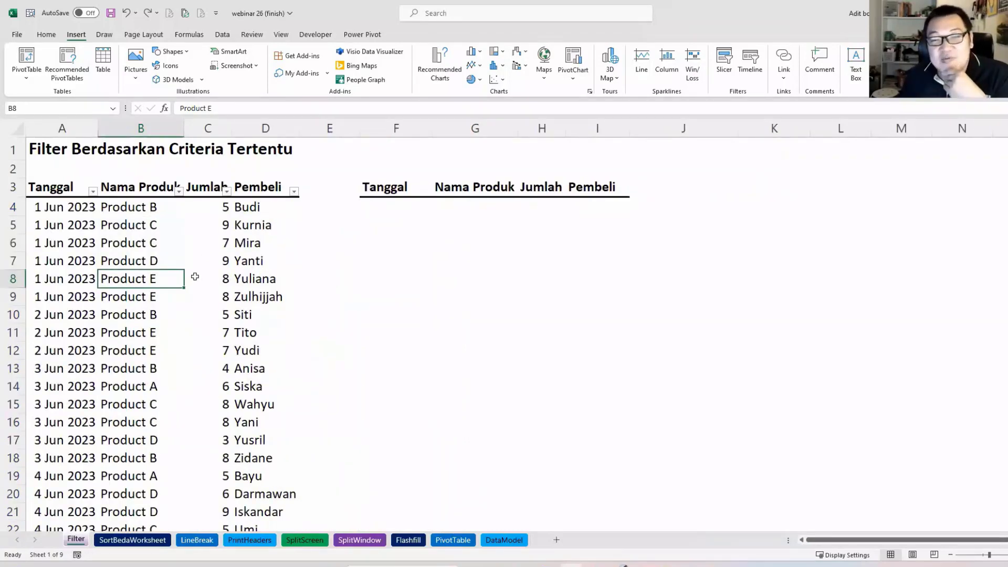
- Filter the Nama Produk column by the selected cell's value, using the Product B entry in B4
{"action": "left_click", "coordinate": [141, 208]}
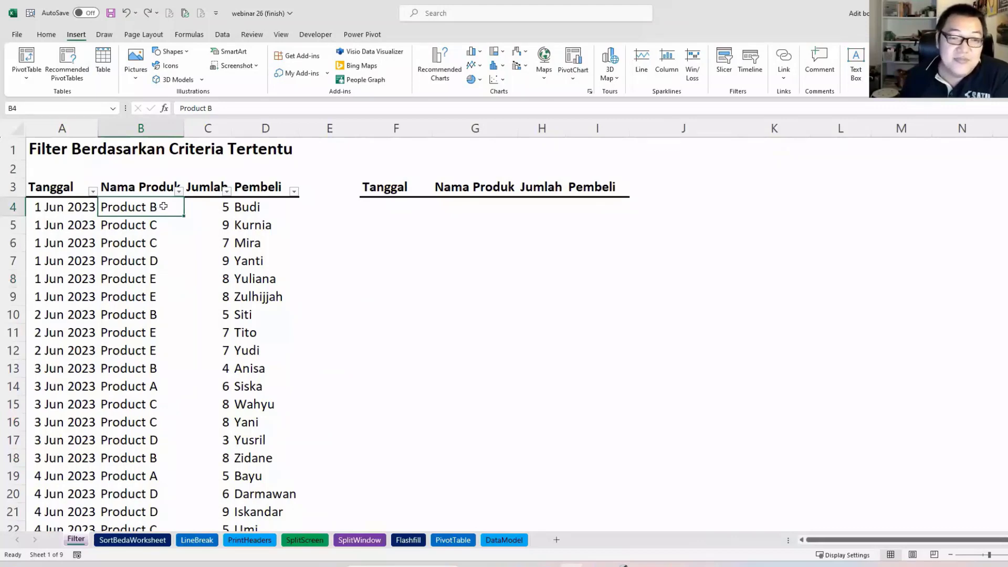
{"action": "right_click", "coordinate": [164, 206]}
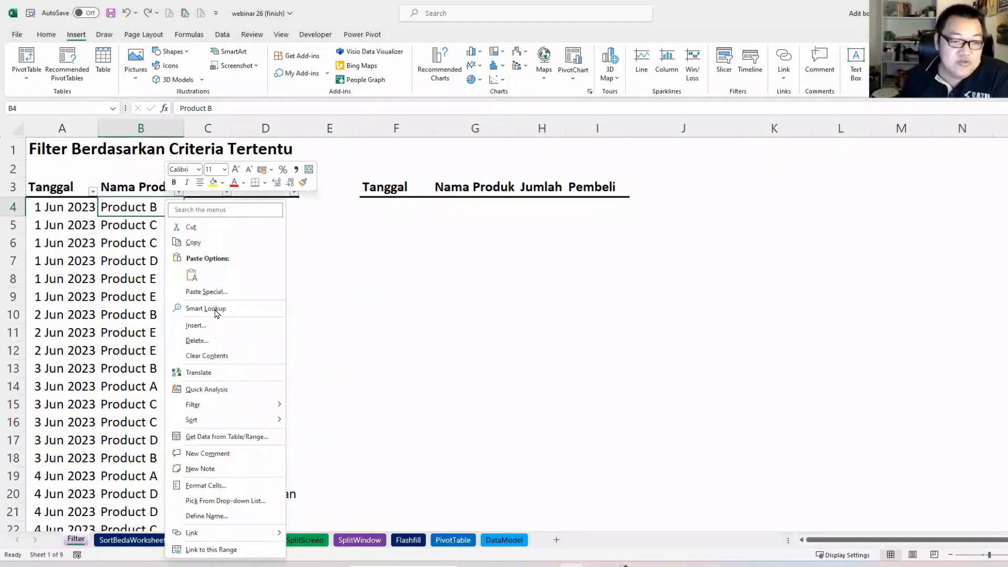
{"action": "mouse_move", "coordinate": [229, 411]}
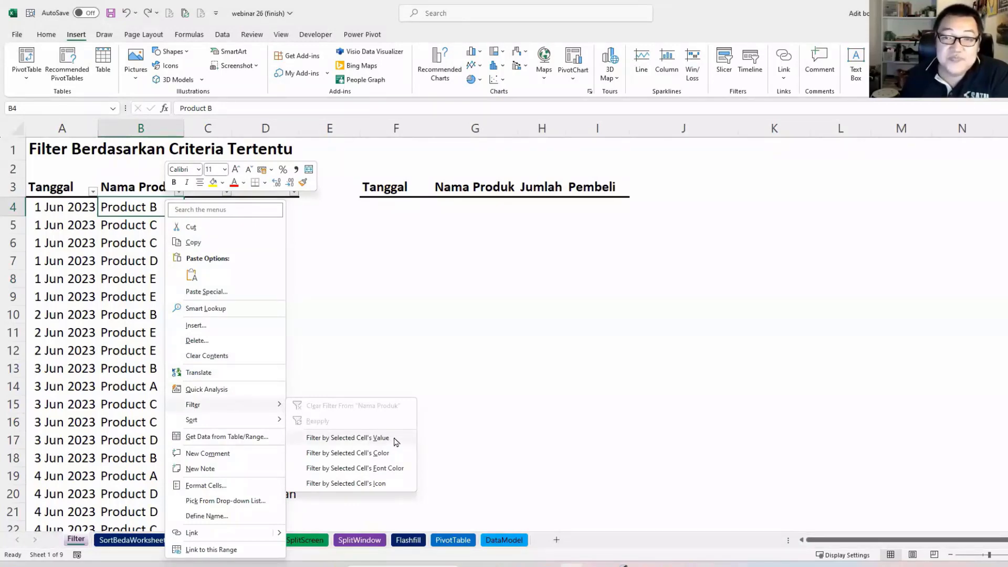
{"action": "right_click", "coordinate": [149, 207]}
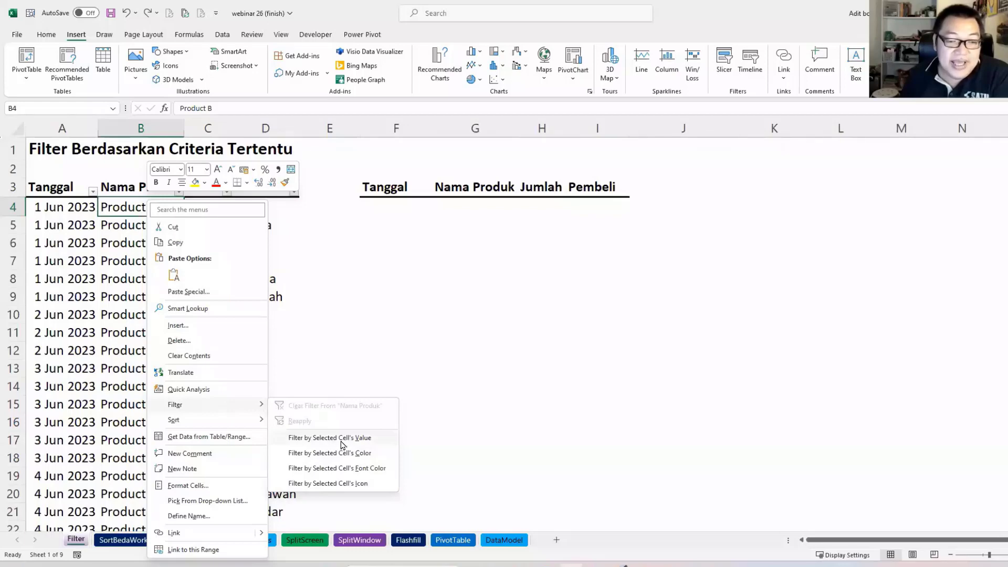
{"action": "left_click", "coordinate": [376, 441]}
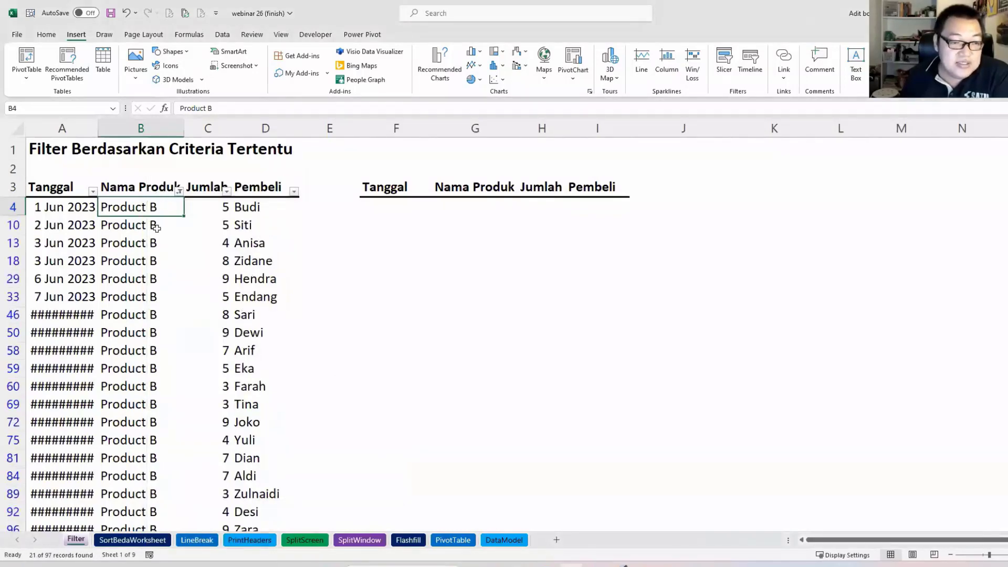
{"action": "left_click", "coordinate": [142, 459], "text": "shift"}
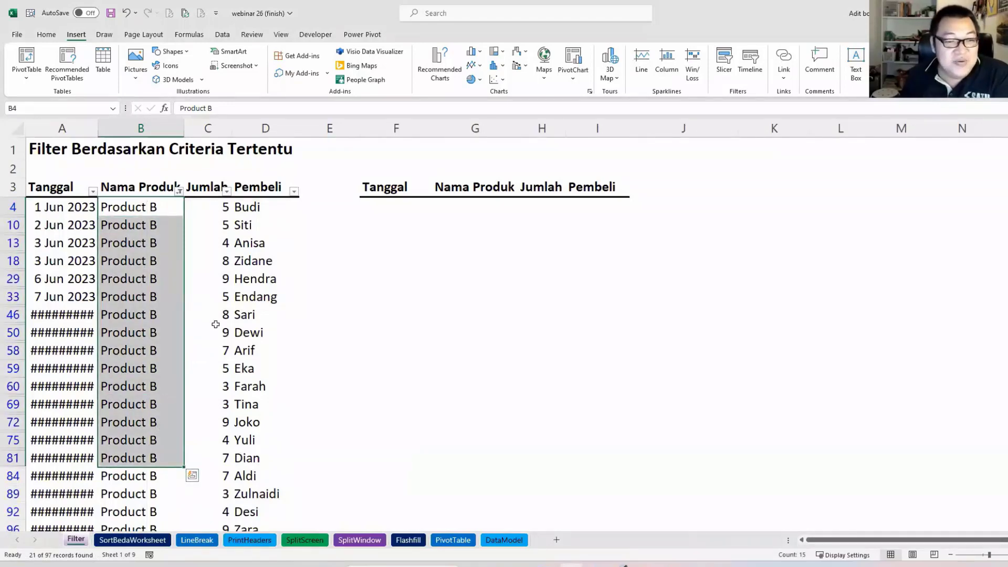
- Filter the Product B rows further by the selected cell's value, using the Jumlah value 5 in C4
{"action": "left_click", "coordinate": [219, 211]}
{"action": "right_click", "coordinate": [219, 211]}
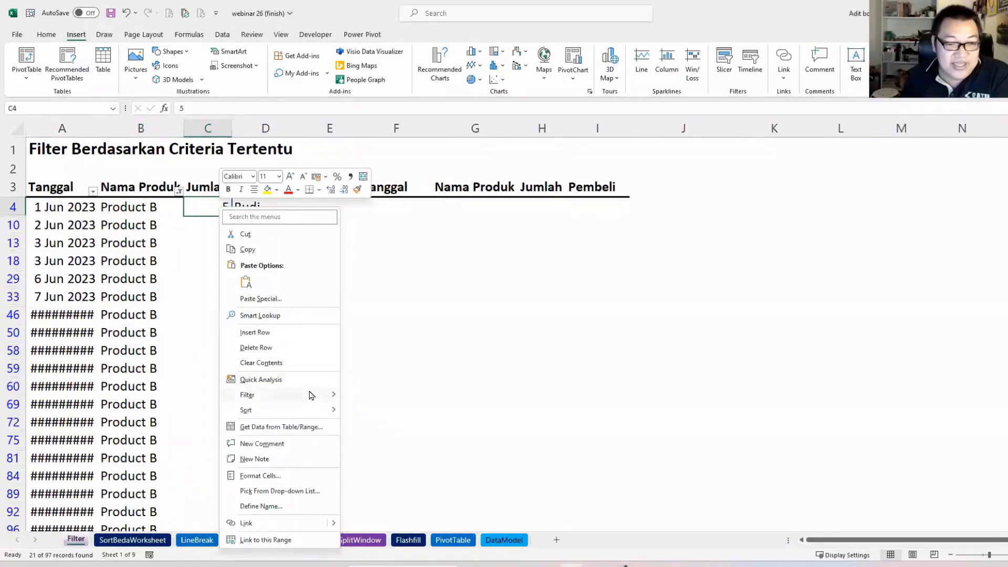
{"action": "mouse_move", "coordinate": [323, 395]}
{"action": "left_click", "coordinate": [402, 428]}
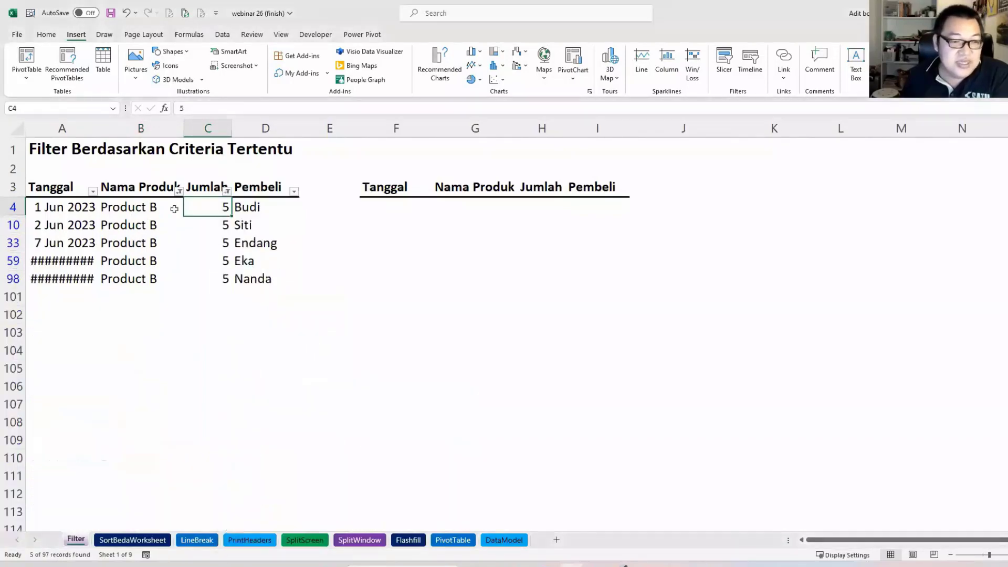
{"action": "left_click_drag", "start_coordinate": [155, 205], "coordinate": [221, 226]}
{"action": "left_click_drag", "start_coordinate": [219, 288], "coordinate": [224, 279]}
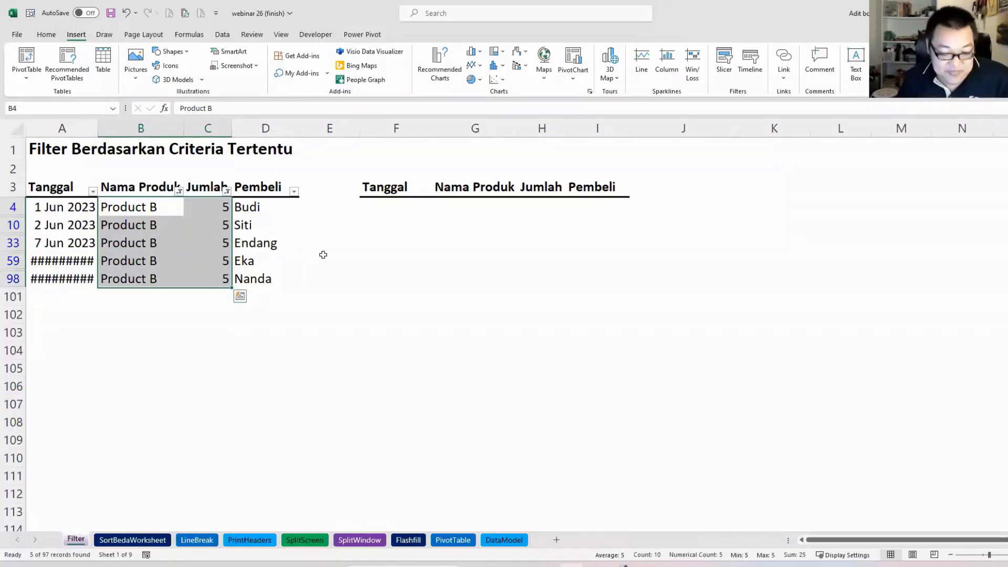
- Clear the active filters on Nama Produk and Jumlah while keeping AutoFilter turned on
{"action": "key", "text": "alt"}
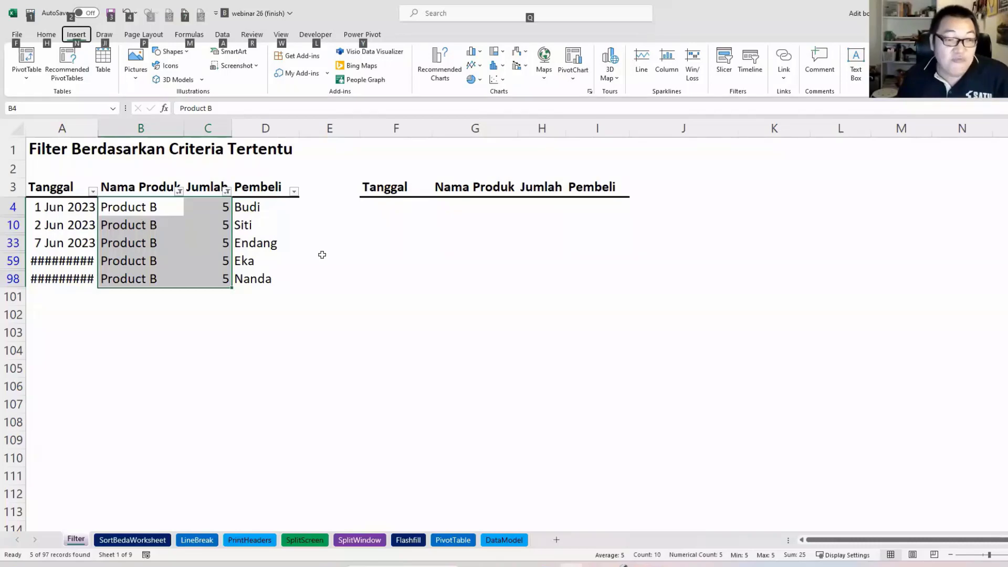
{"action": "key", "text": "a"}
{"action": "key", "text": "c"}
{"action": "left_click", "coordinate": [252, 244]}
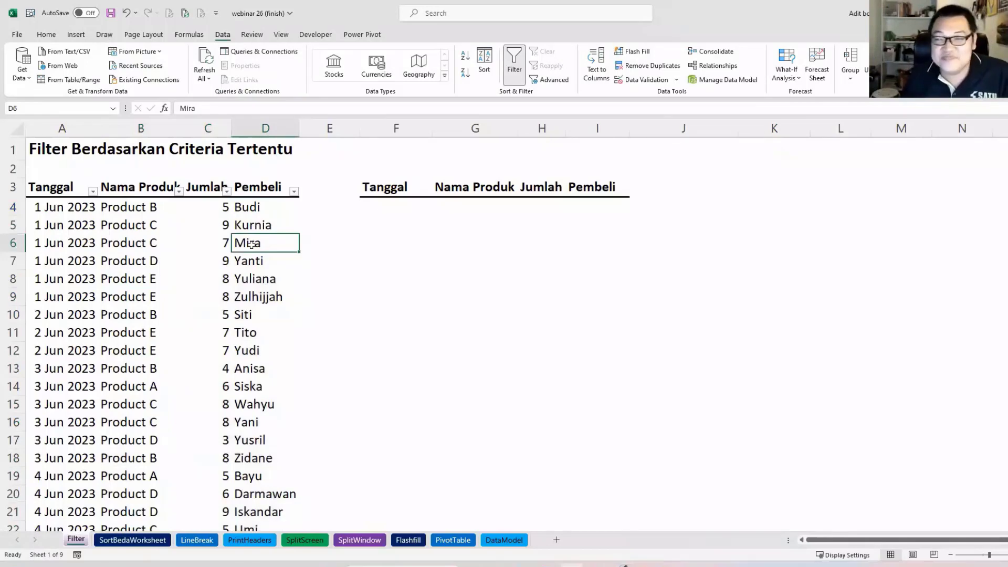
- Start a FILTER formula in F4 with the data range A4:D100 as its array
{"action": "left_click", "coordinate": [386, 210]}
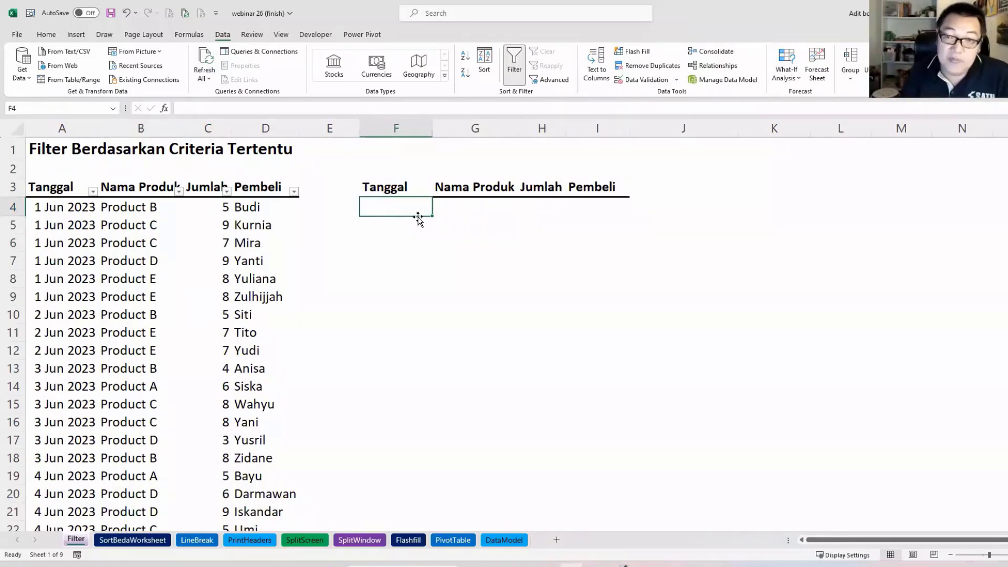
{"action": "type", "text": "=fil"}
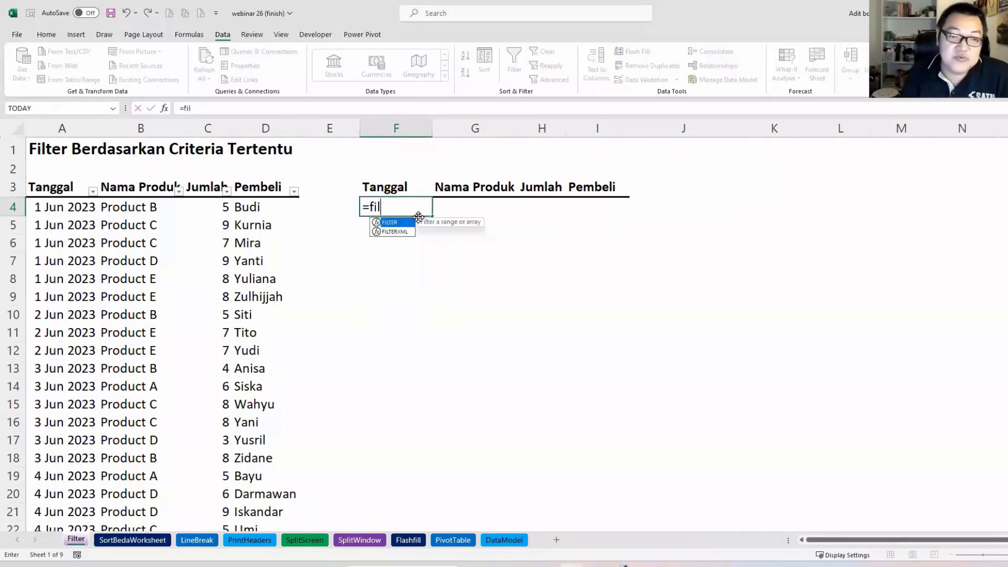
{"action": "key", "text": "Tab"}
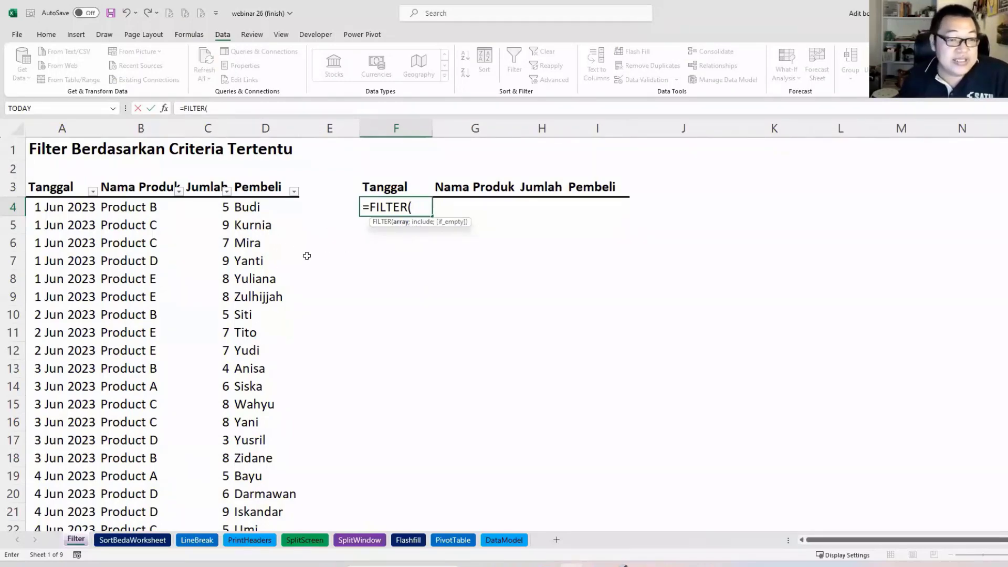
{"action": "left_click", "coordinate": [79, 211]}
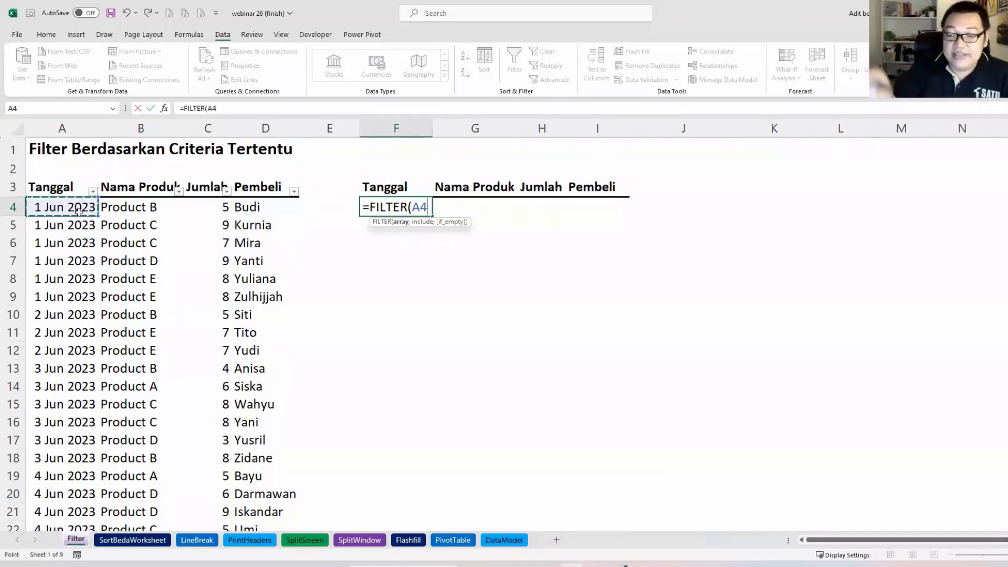
{"action": "key", "text": "ctrl+shift+Right"}
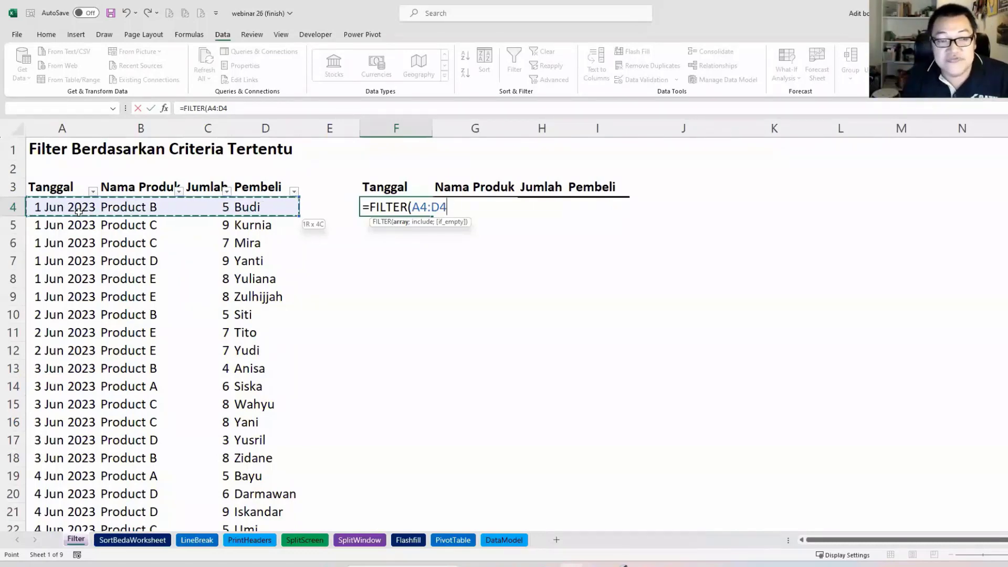
{"action": "key", "text": "ctrl+shift+Down"}
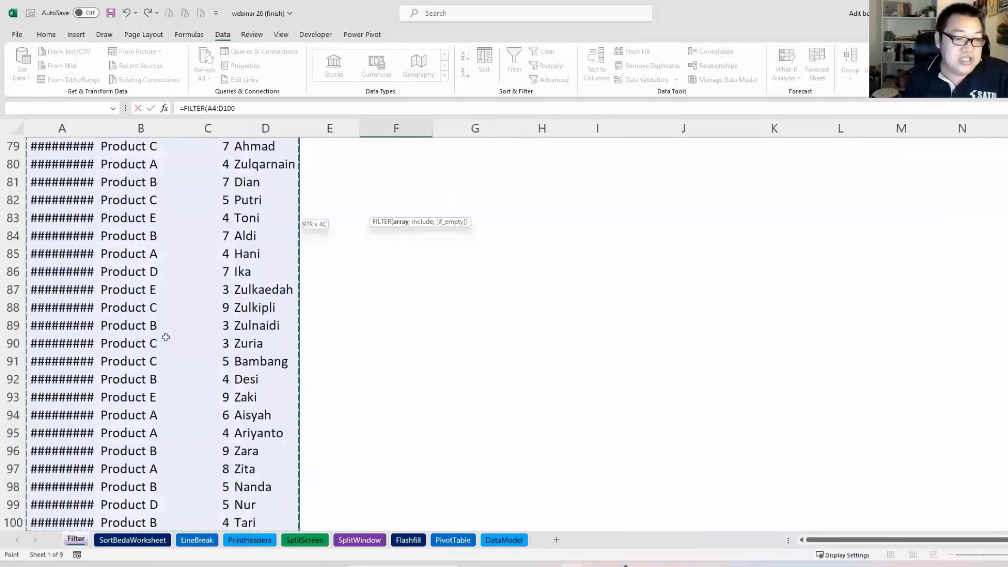
{"action": "scroll", "coordinate": [113, 394], "scroll_direction": "down", "scroll_amount": 2}
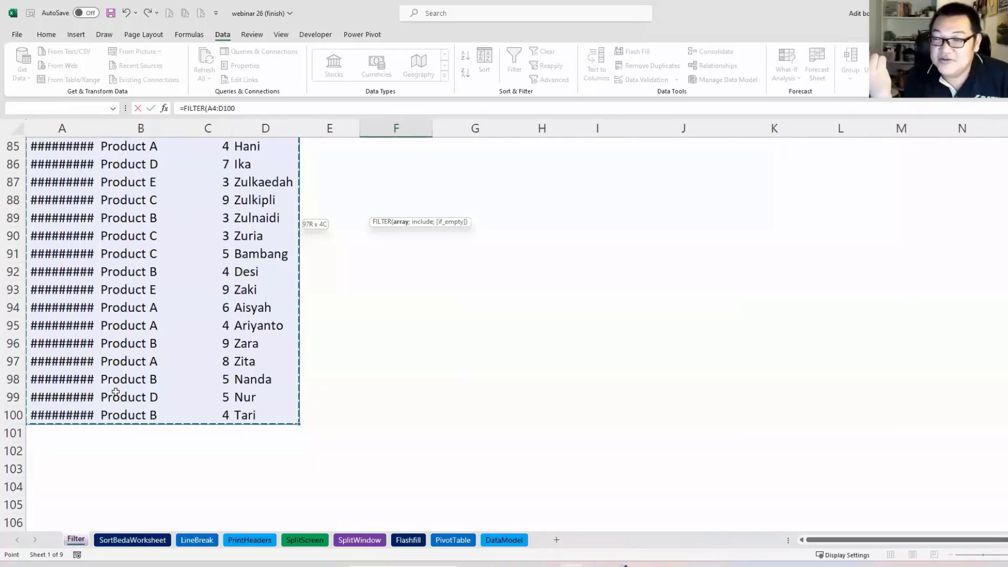
{"action": "key", "text": "ctrl+BackSpace"}
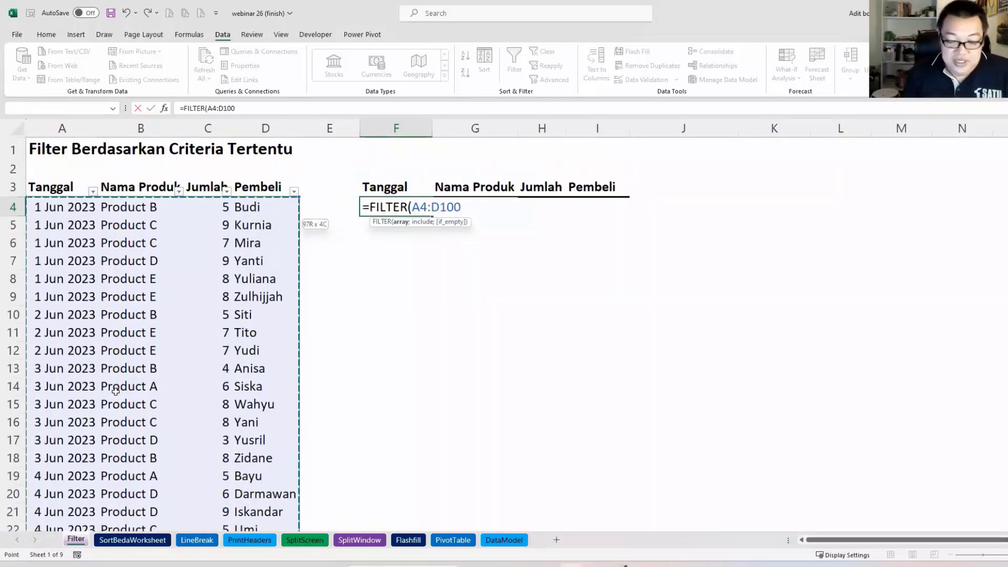
- Add the product column range B4:B100 followed by an equals comparison as the FILTER formula's include argument
{"action": "type", "text": ";"}
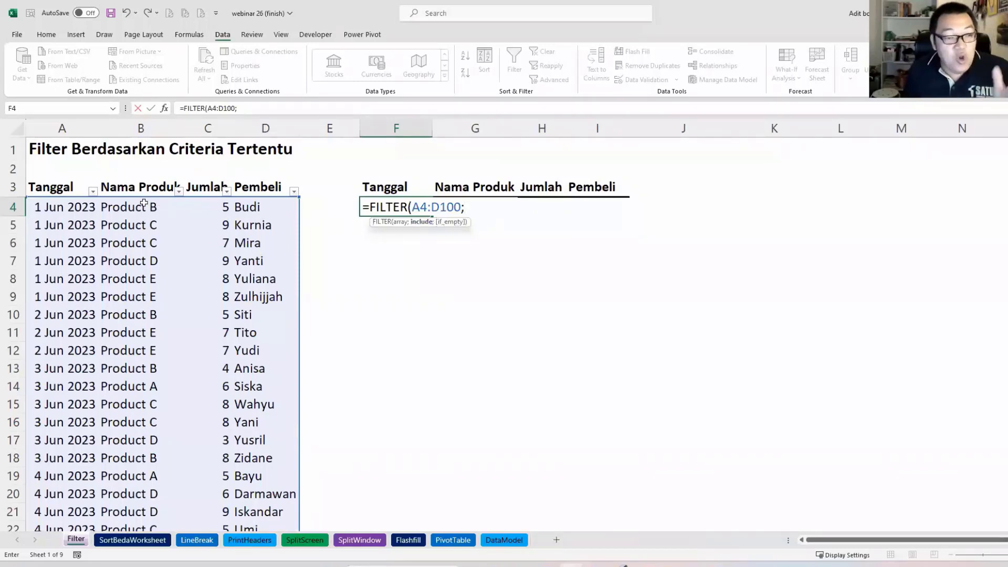
{"action": "left_click", "coordinate": [146, 207]}
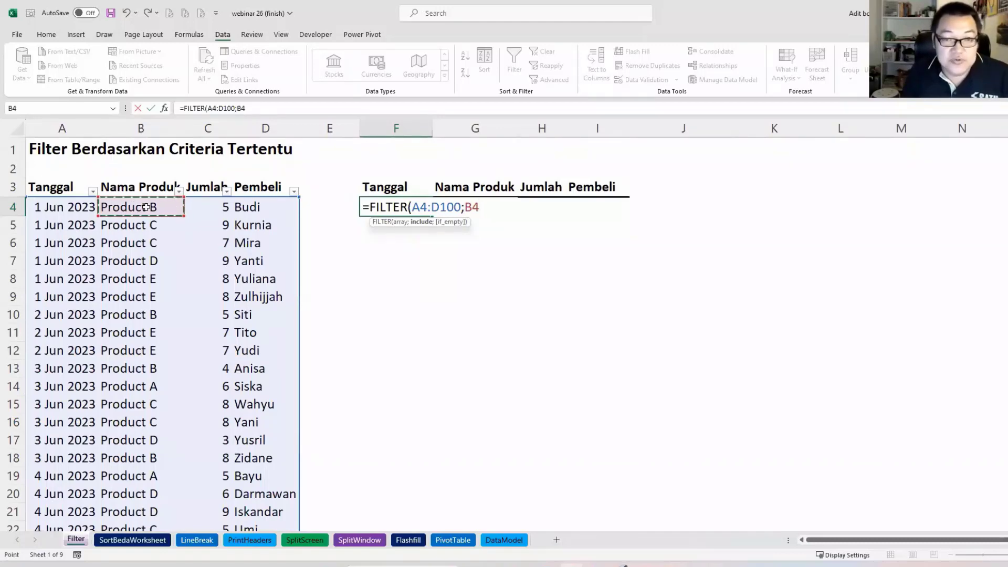
{"action": "key", "text": "ctrl+shift+Down"}
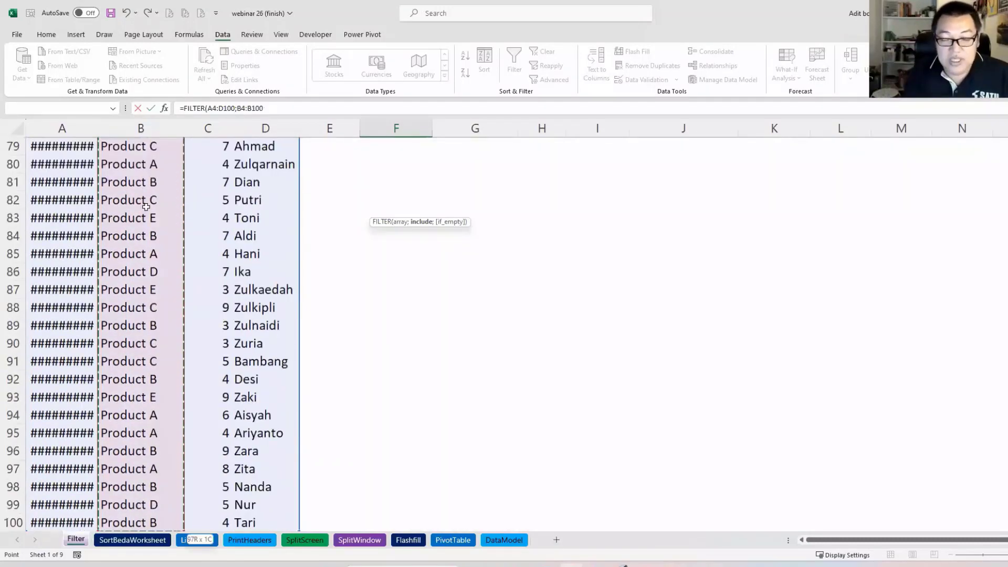
{"action": "scroll", "coordinate": [146, 206], "scroll_direction": "up", "scroll_amount": 20}
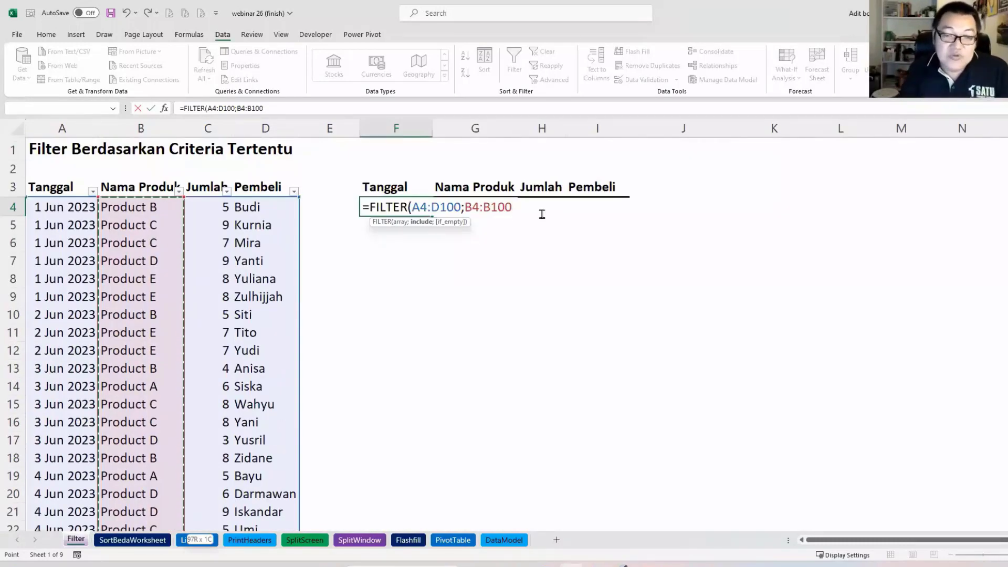
{"action": "type", "text": "="}
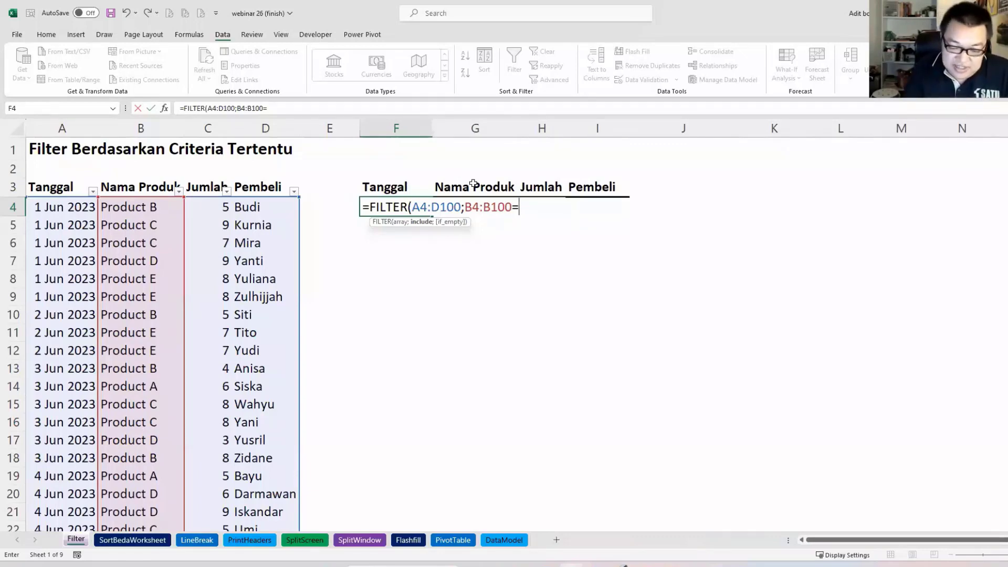
{"action": "type", "text": "\"Pr"}
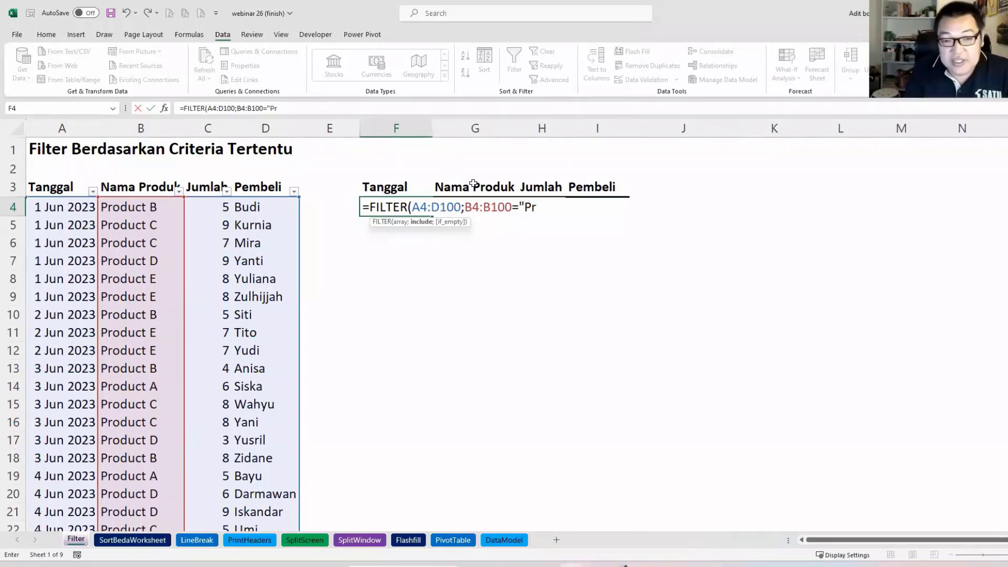
{"action": "type", "text": "o"}
{"action": "key", "text": "BackSpace"}
{"action": "key", "text": "BackSpace"}
{"action": "key", "text": "BackSpace"}
{"action": "key", "text": "BackSpace"}
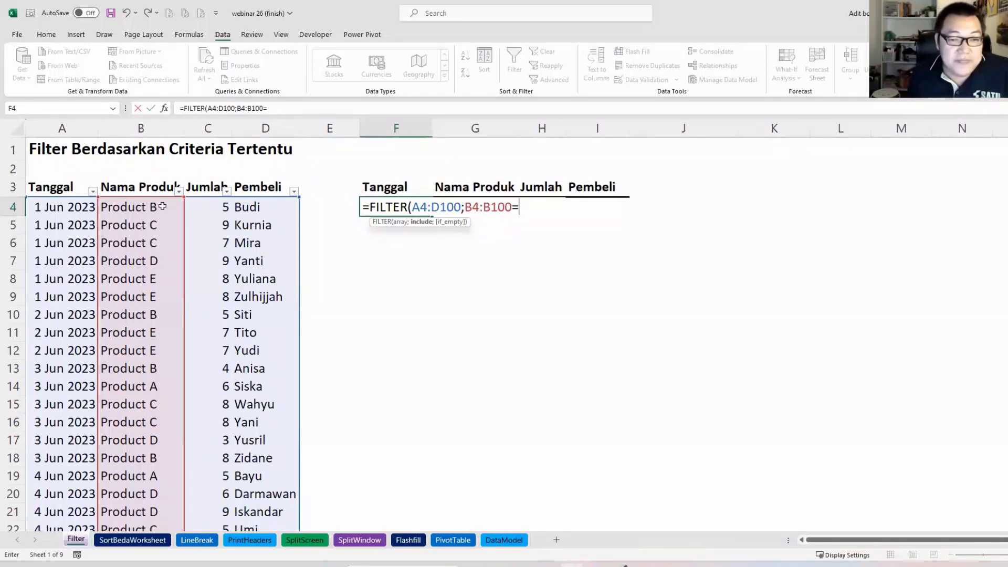
- Reference B4 as the criterion, convert it to the literal text "Product B", and enter the completed formula =FILTER(A4:D100;B4:B100="Product B")
{"action": "left_click", "coordinate": [162, 206]}
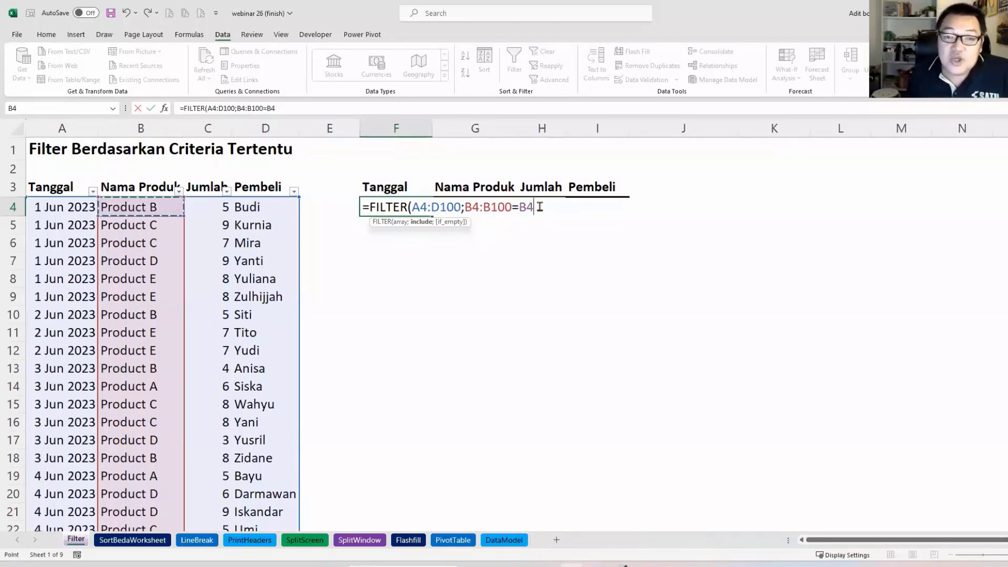
{"action": "left_click_drag", "start_coordinate": [524, 205], "coordinate": [542, 211]}
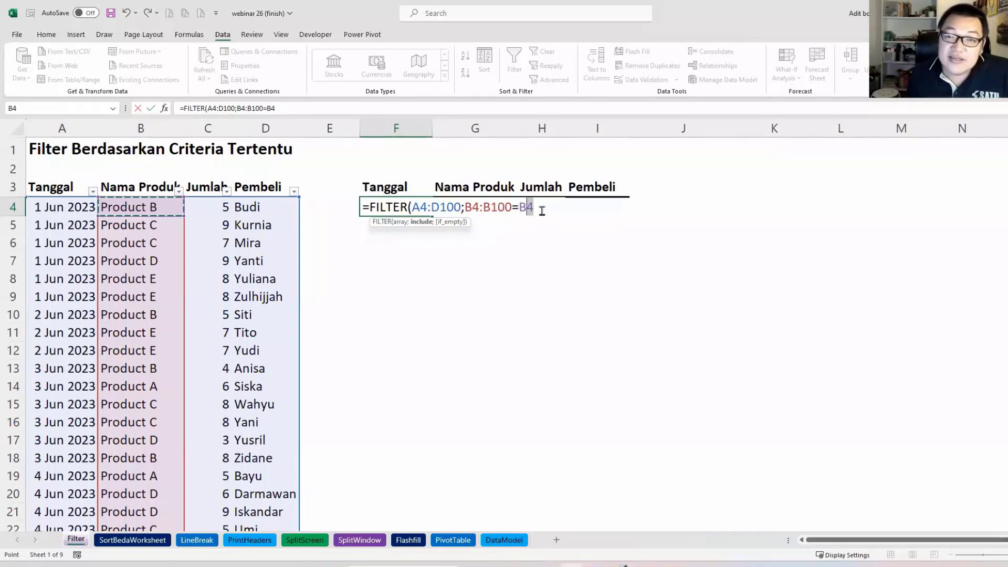
{"action": "double_click", "coordinate": [542, 211]}
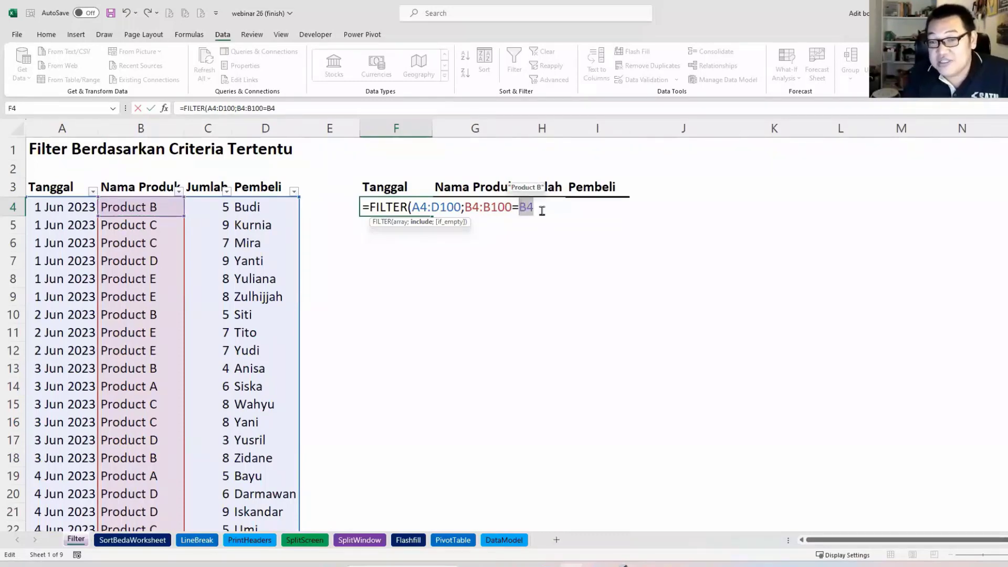
{"action": "key", "text": "F9"}
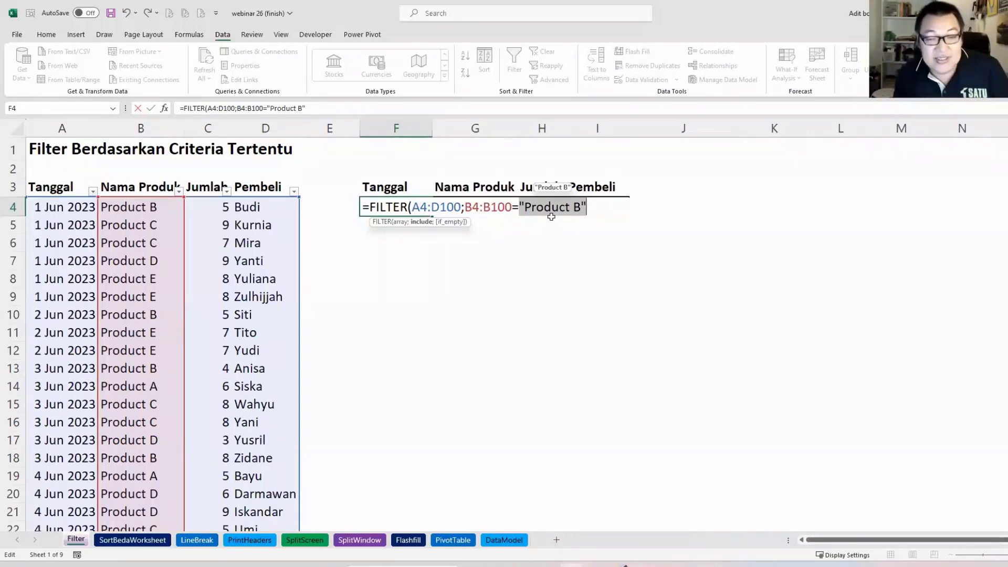
{"action": "type", "text": "B4"}
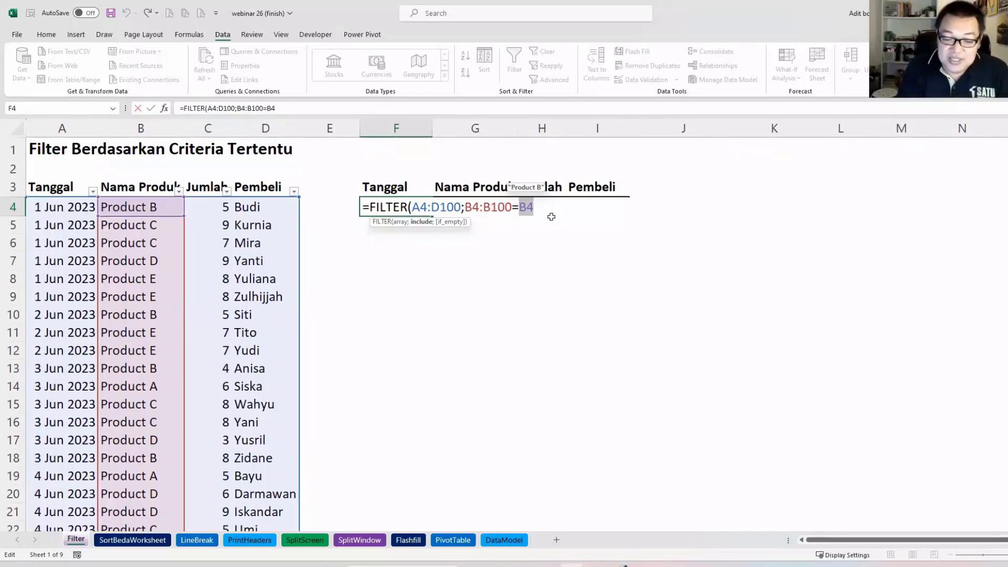
{"action": "key", "text": "F9"}
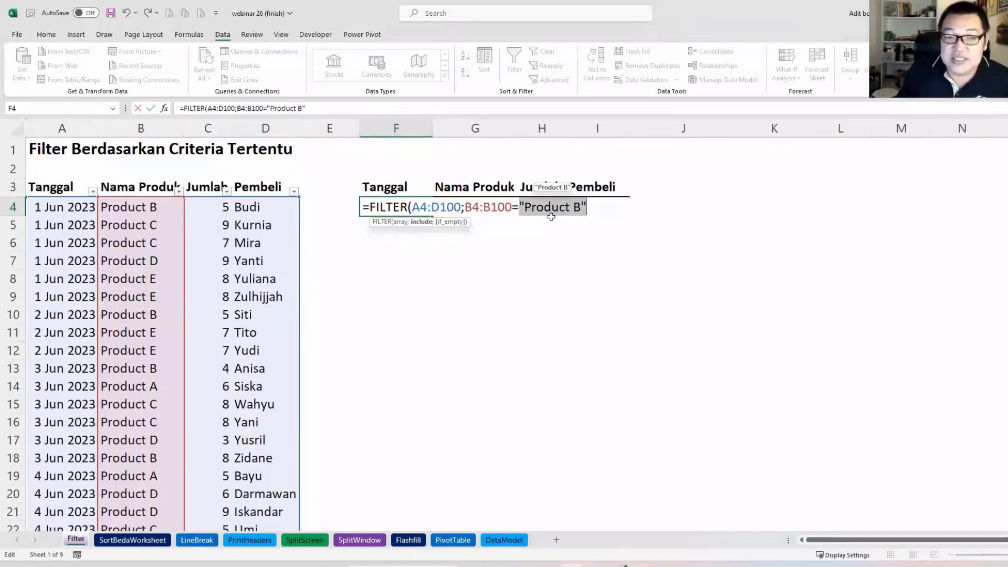
{"action": "left_click", "coordinate": [594, 207]}
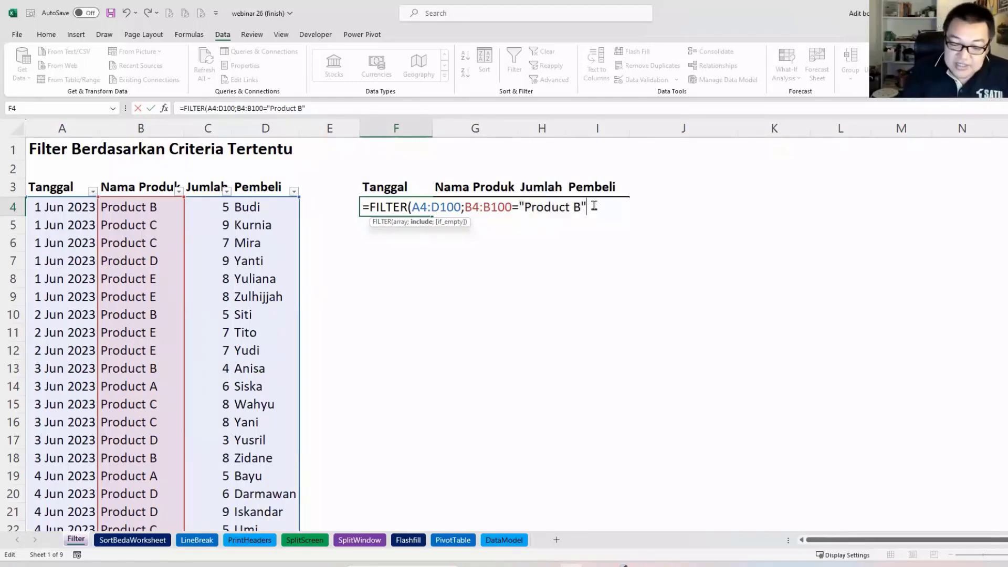
{"action": "type", "text": ")"}
{"action": "key", "text": "Return"}
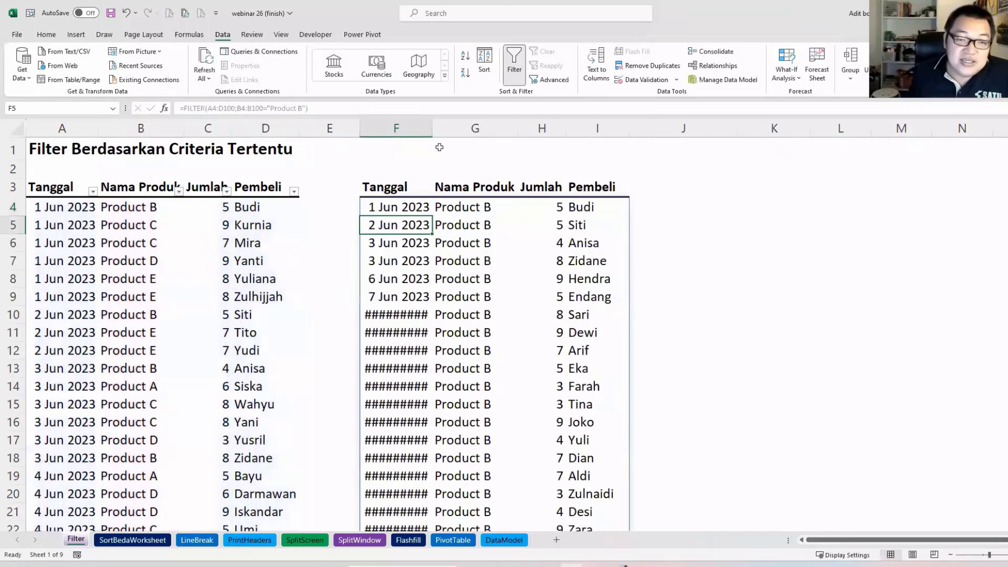
- Auto-fit column F to its dates and check the filtered Nama Produk entries against the formula in F4
{"action": "double_click", "coordinate": [433, 128]}
{"action": "left_click_drag", "start_coordinate": [482, 209], "coordinate": [499, 453]}
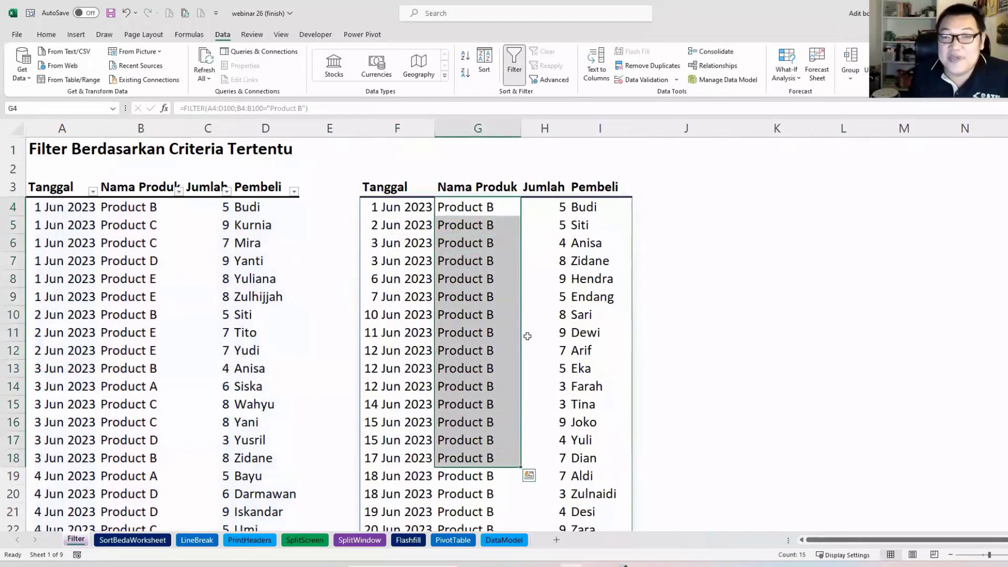
{"action": "scroll", "coordinate": [527, 336], "scroll_direction": "down", "scroll_amount": 4}
{"action": "scroll", "coordinate": [525, 298], "scroll_direction": "up", "scroll_amount": 4}
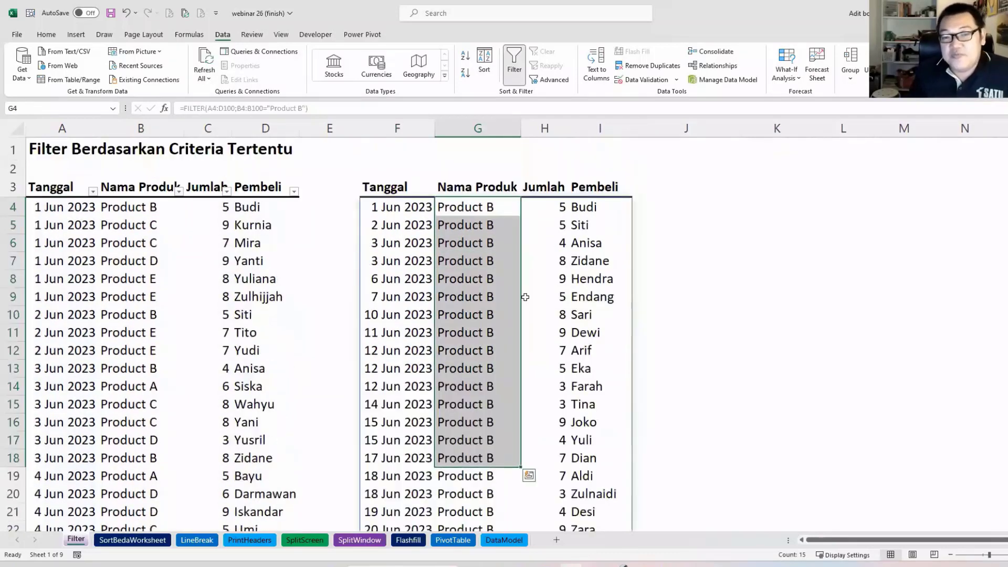
{"action": "key", "text": "Left"}
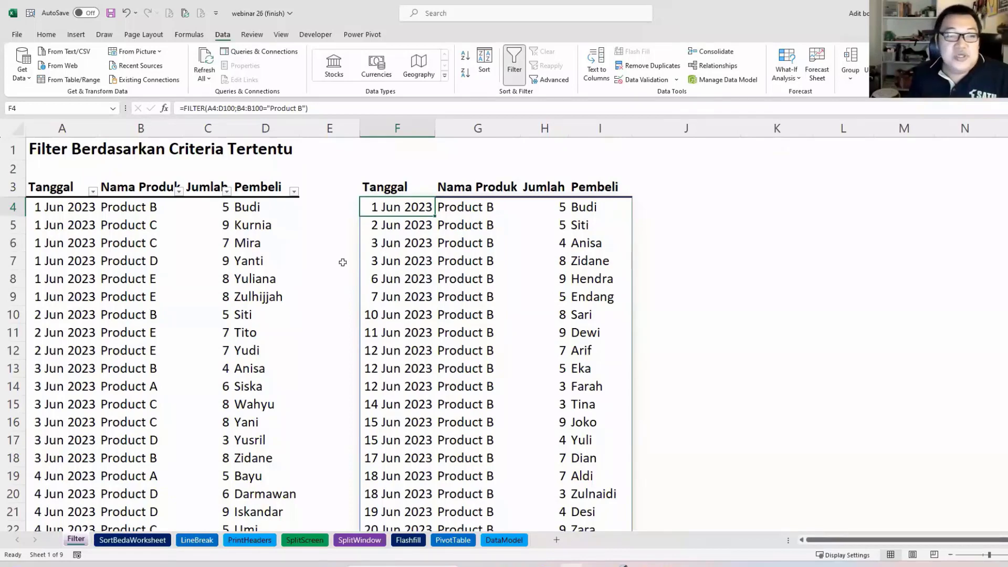
- Open the filter options for the Product B entry in B4 of the source table
{"action": "left_click", "coordinate": [151, 215]}
{"action": "right_click", "coordinate": [153, 216]}
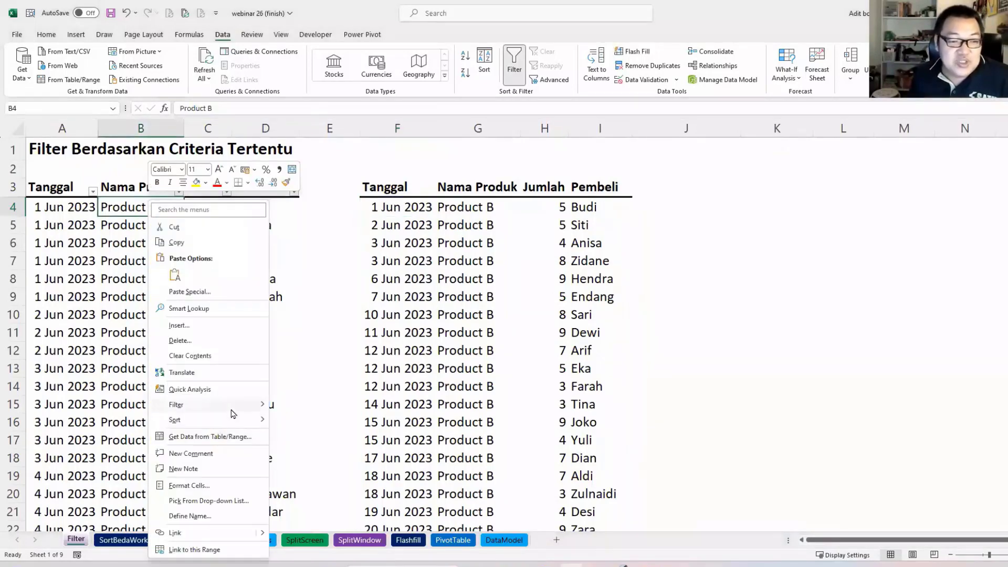
{"action": "mouse_move", "coordinate": [231, 410]}
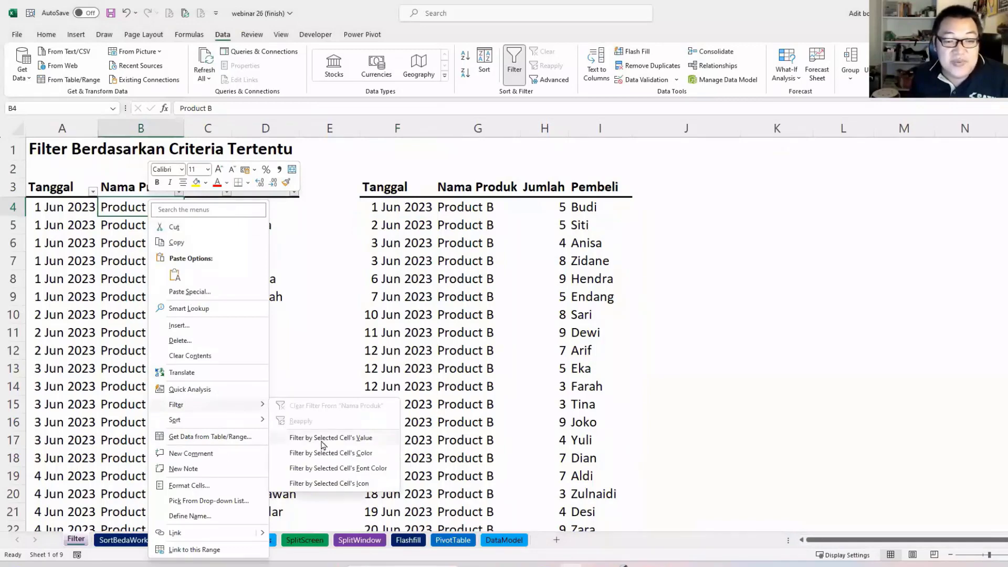